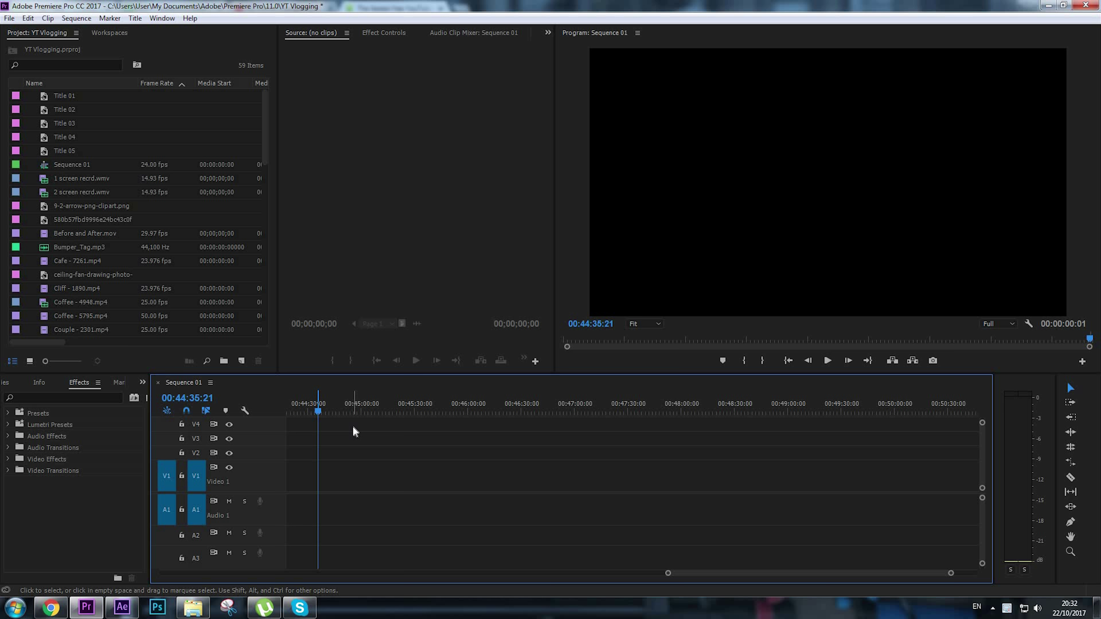
# Bring all seven autumn photos from the Sliki folder into the project and lay them consecutively on track V1
pyautogui.click(356, 411)
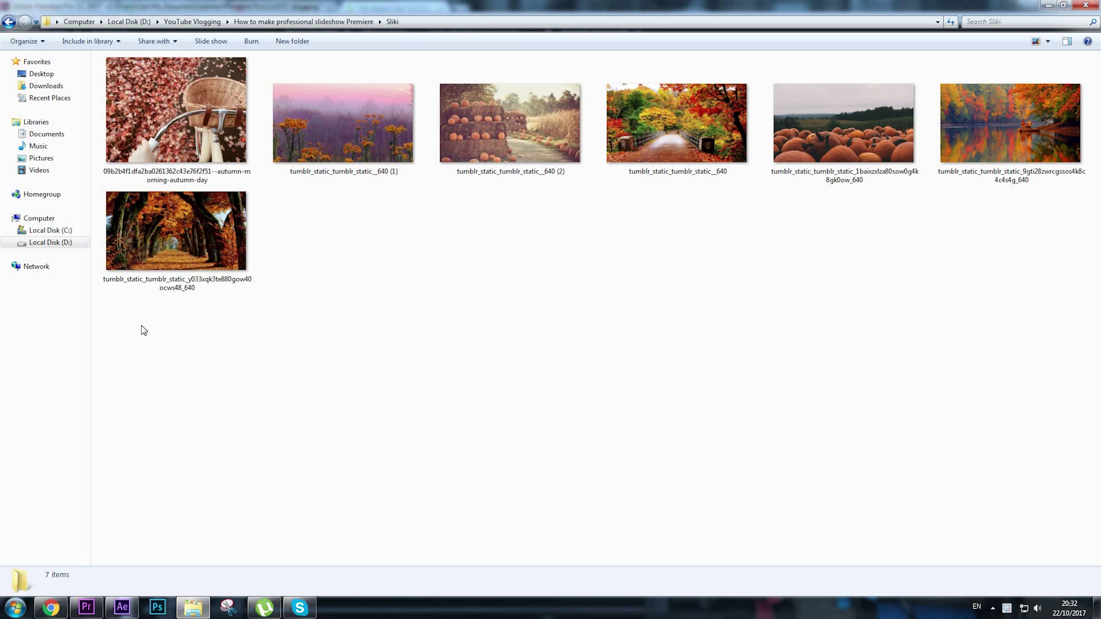
pyautogui.moveTo(143, 327); pyautogui.dragTo(1048, 117)
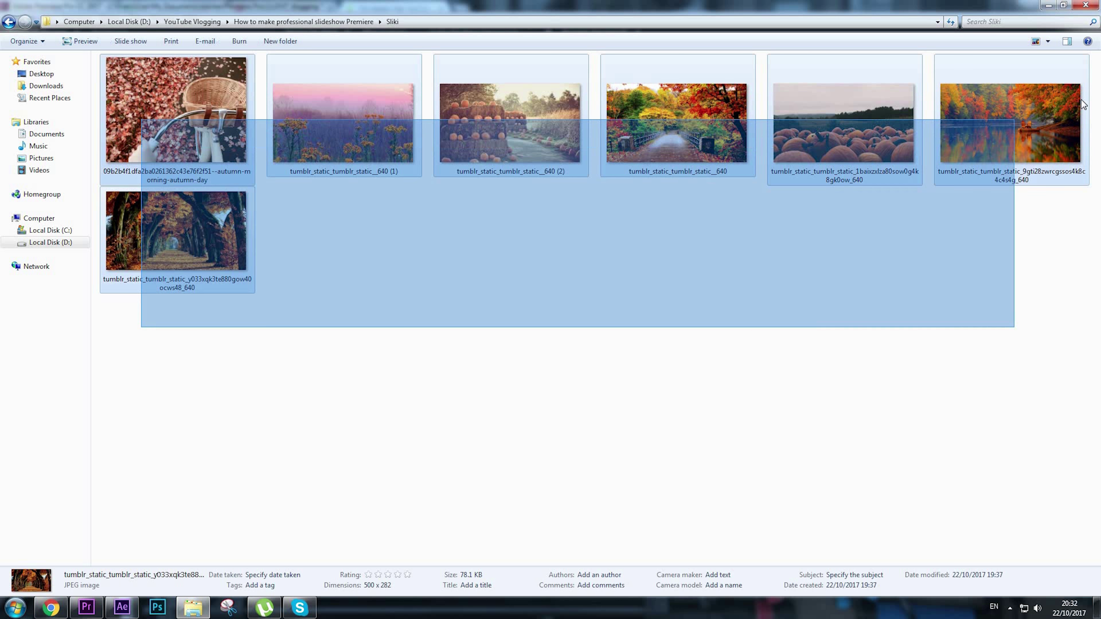
pyautogui.moveTo(175, 230); pyautogui.dragTo(120, 264)
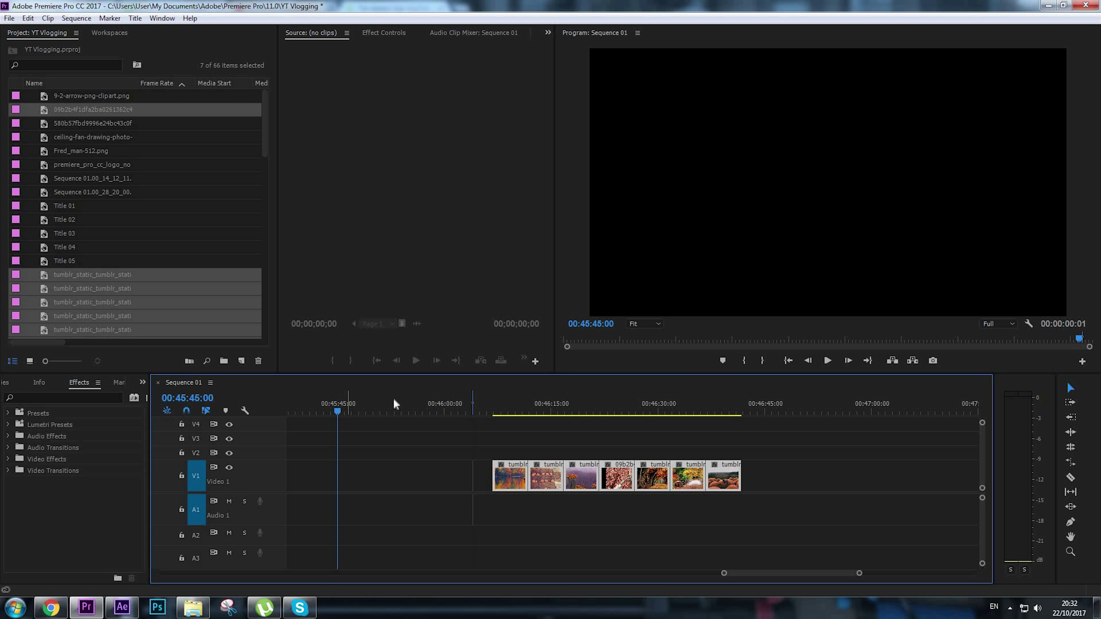
# Scale the seven photo clips on V1 to the frame size
pyautogui.press('i')
pyautogui.press('o')
pyautogui.moveTo(539, 401); pyautogui.dragTo(683, 418)
pyautogui.click(632, 411)
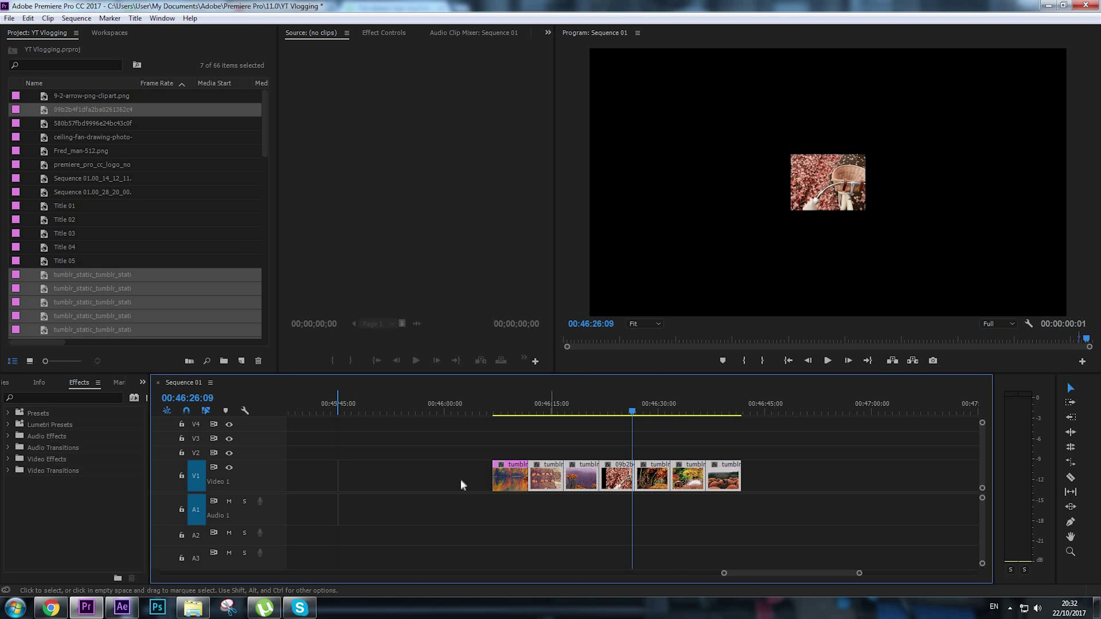
pyautogui.click(507, 423)
pyautogui.moveTo(513, 414); pyautogui.dragTo(696, 417)
pyautogui.click(629, 438)
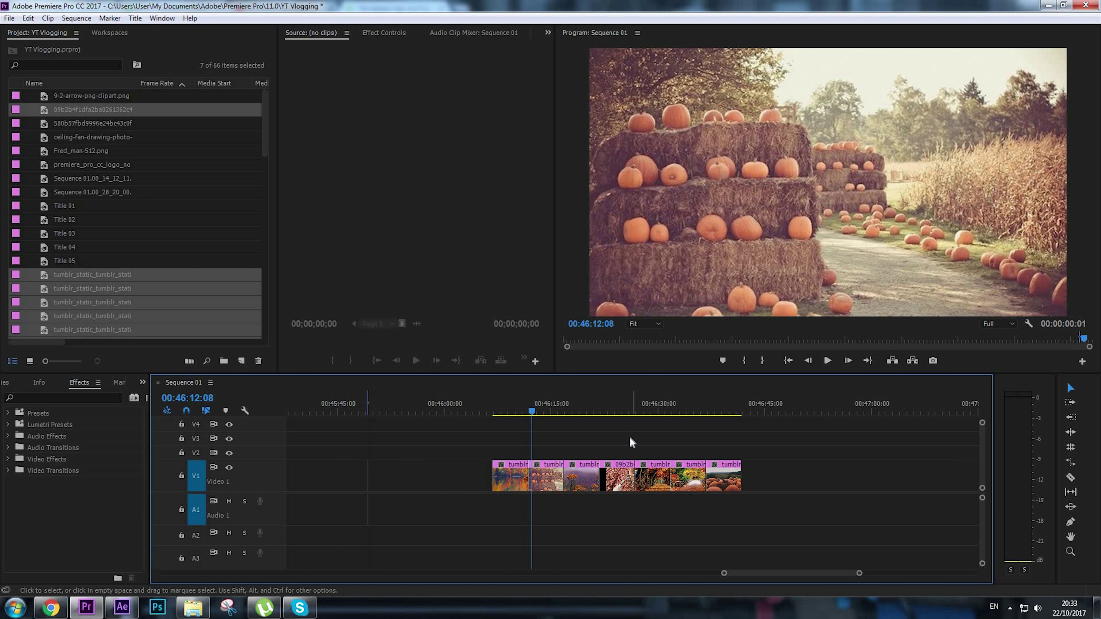
# Check how the scaled photos fill the frame along the timeline, up to the autumn bridge photo
pyautogui.scroll(-3, 629, 435)
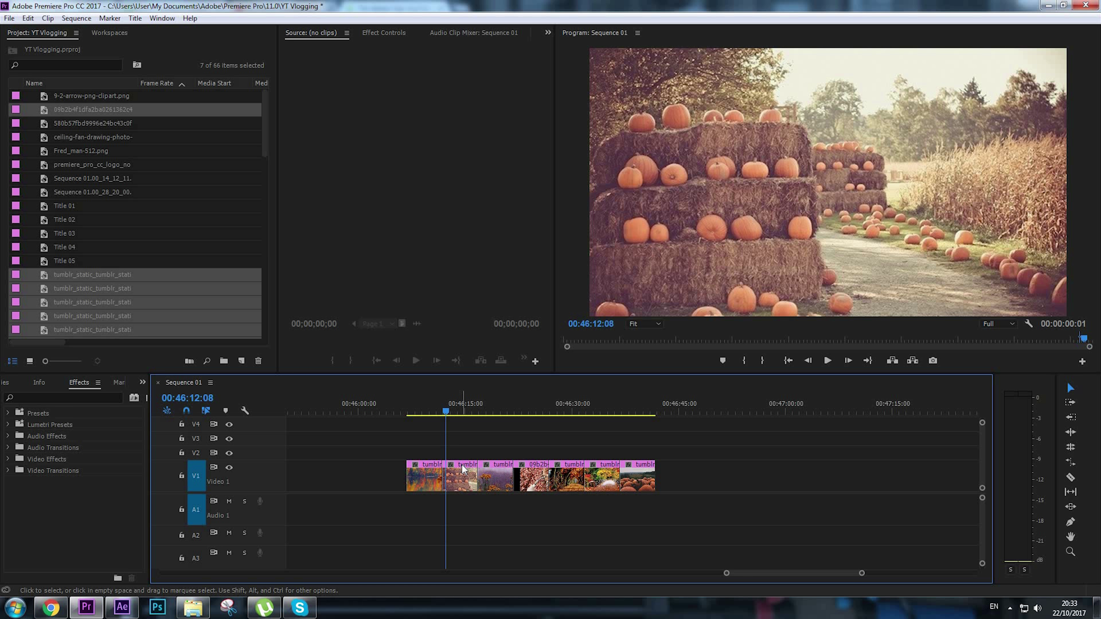
pyautogui.click(676, 412)
pyautogui.press('i')
pyautogui.press('o')
pyautogui.click(702, 412)
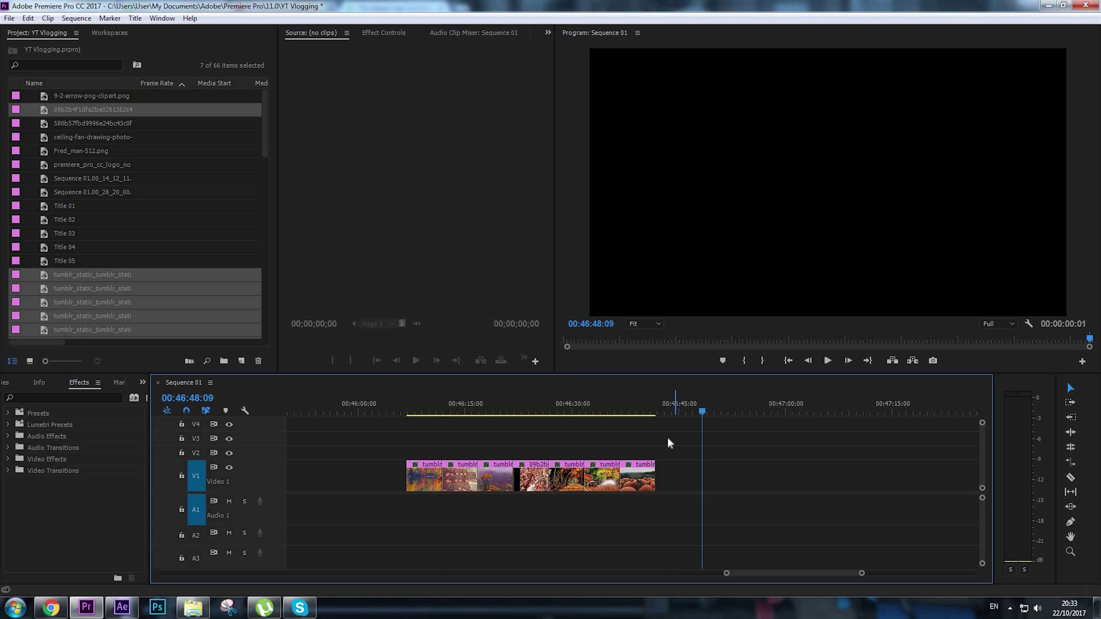
pyautogui.scroll(-1, 659, 444)
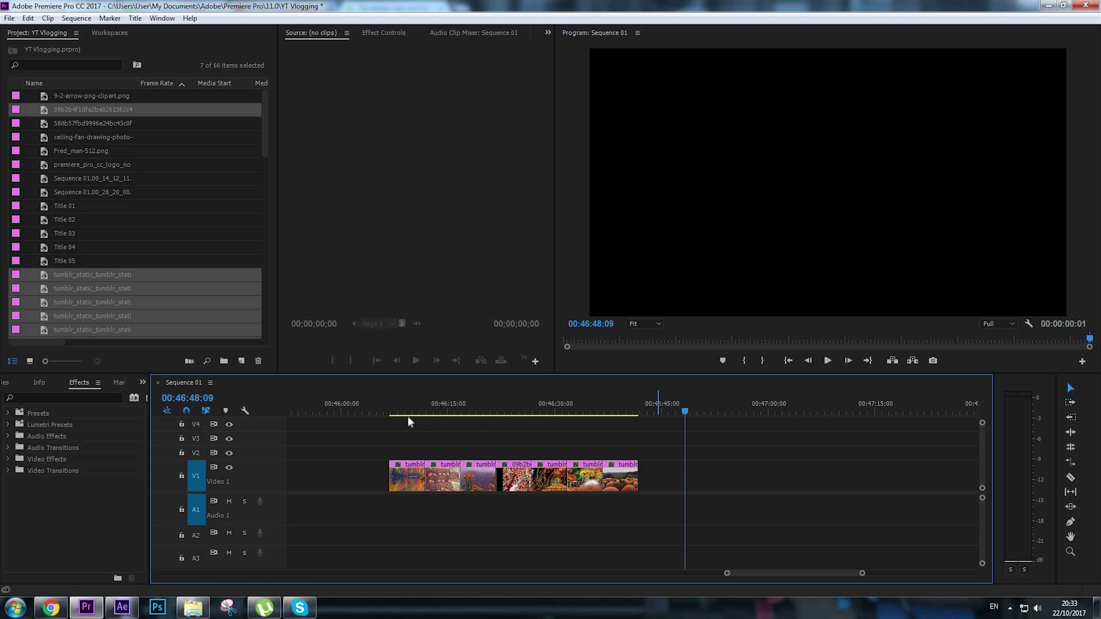
pyautogui.moveTo(684, 412); pyautogui.dragTo(569, 417)
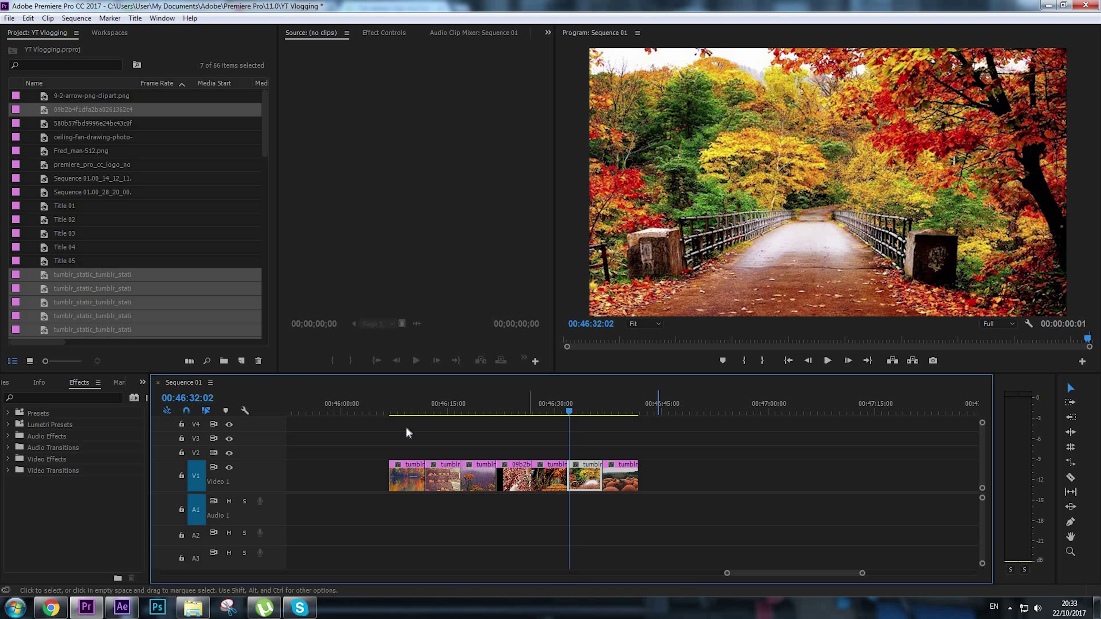
# Paste a copy of the last pumpkin-field photo on V1 at 00:46:48:00 and extend it to about 00:47:26
pyautogui.click(303, 401)
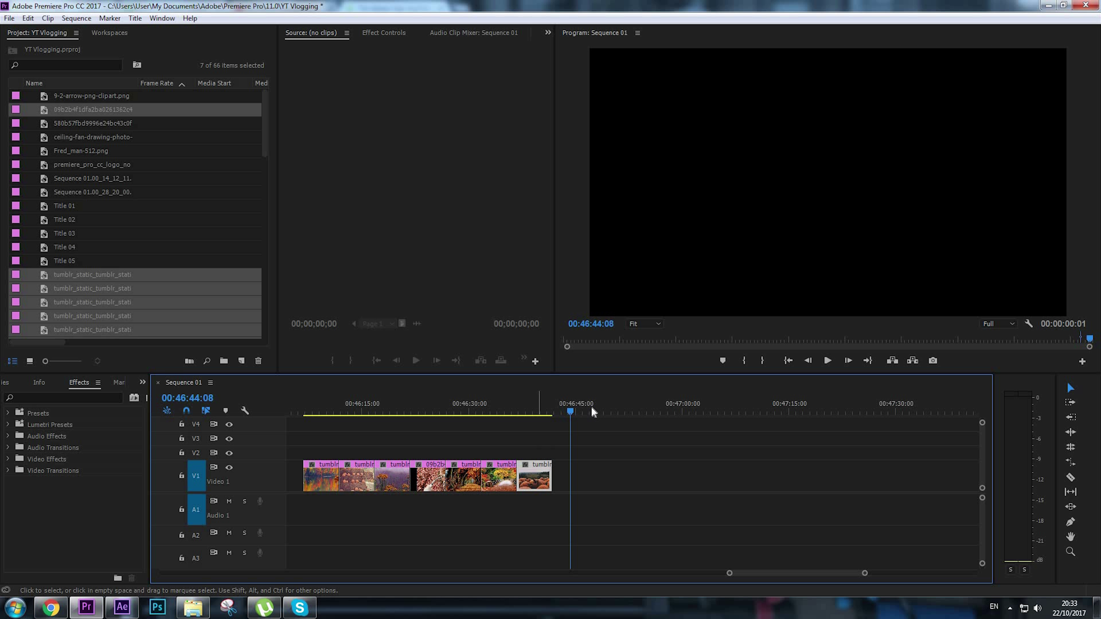
pyautogui.click(596, 411)
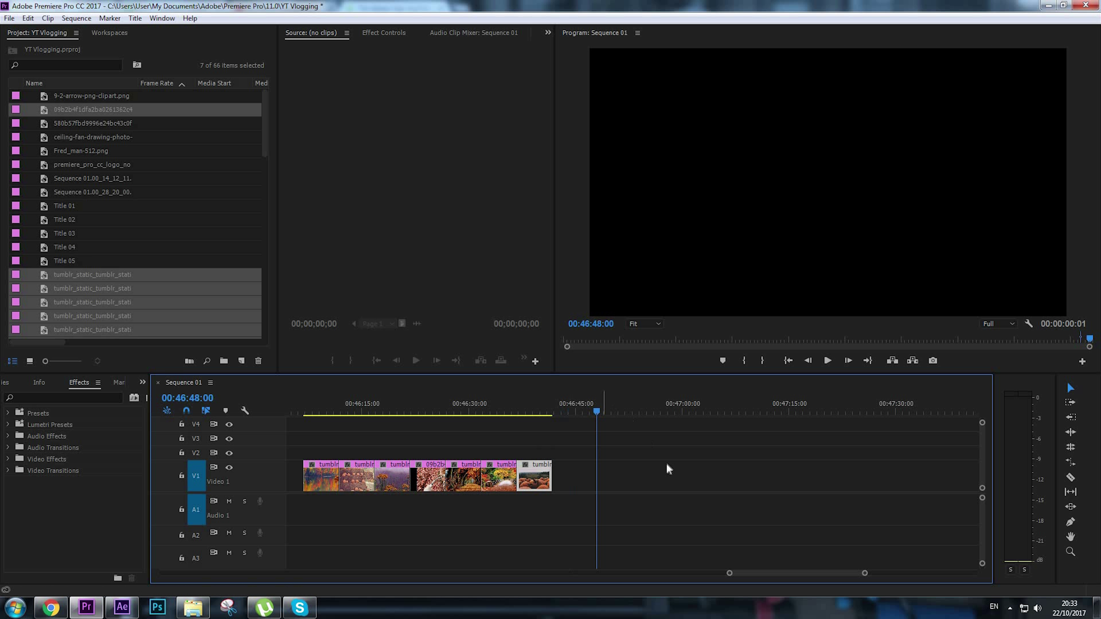
pyautogui.hotkey('ctrl', 'v')
pyautogui.moveTo(821, 456); pyautogui.dragTo(869, 456)
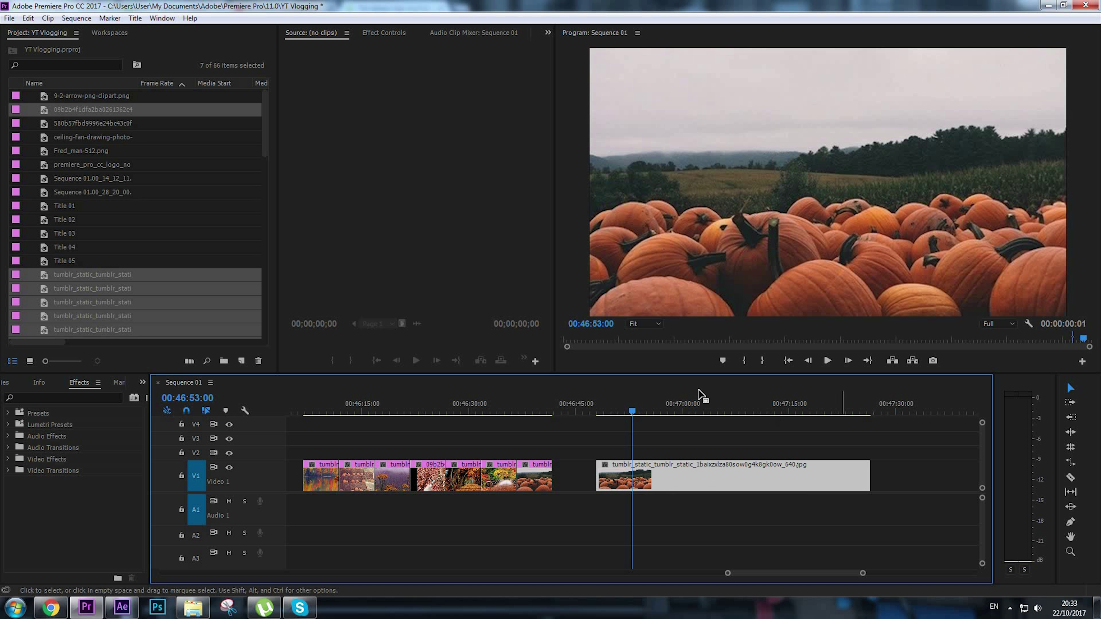
# Enable Position and Scale keyframing at the start of the extended pumpkin clip, keeping position 2048, 1152 and scale 100
pyautogui.click(702, 400)
pyautogui.click(714, 476)
pyautogui.click(383, 32)
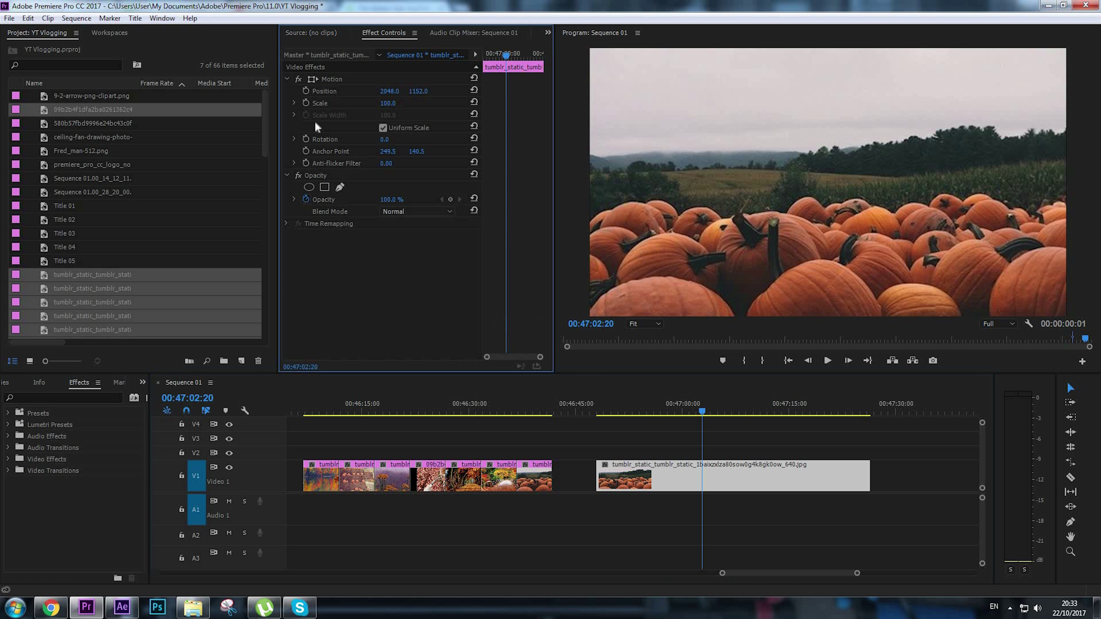
pyautogui.click(577, 411)
pyautogui.click(614, 412)
pyautogui.moveTo(614, 411); pyautogui.dragTo(605, 411)
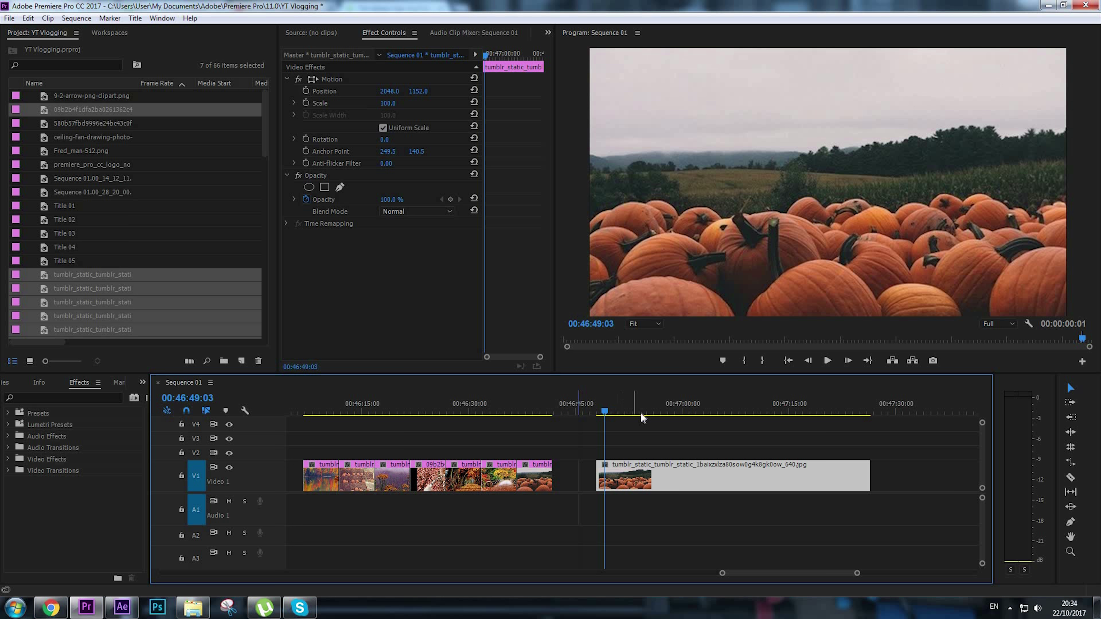
pyautogui.click(598, 407)
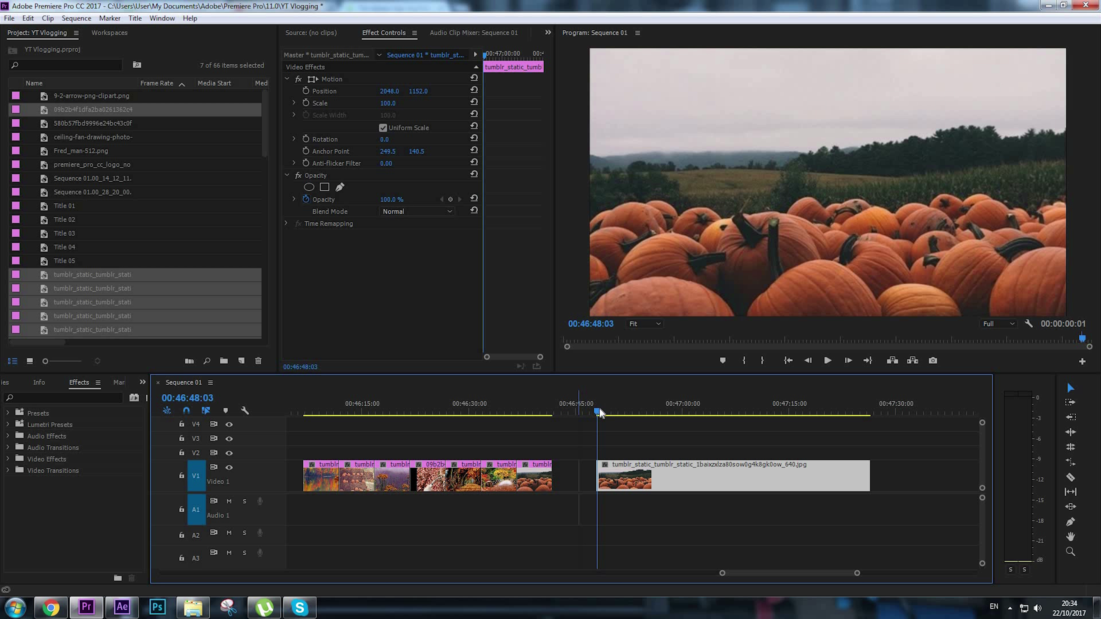
pyautogui.click(306, 90)
pyautogui.click(305, 103)
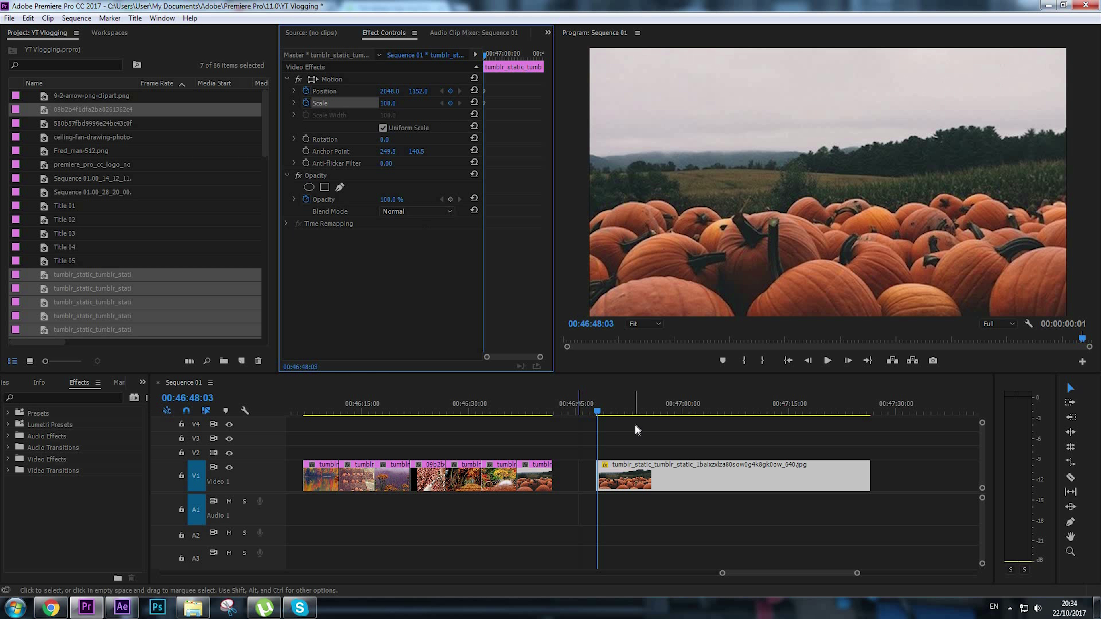
# At the end of the pumpkin clip, set Scale to 137 and Position to 2048, 777, and preview the zoom
pyautogui.moveTo(598, 413); pyautogui.dragTo(869, 428)
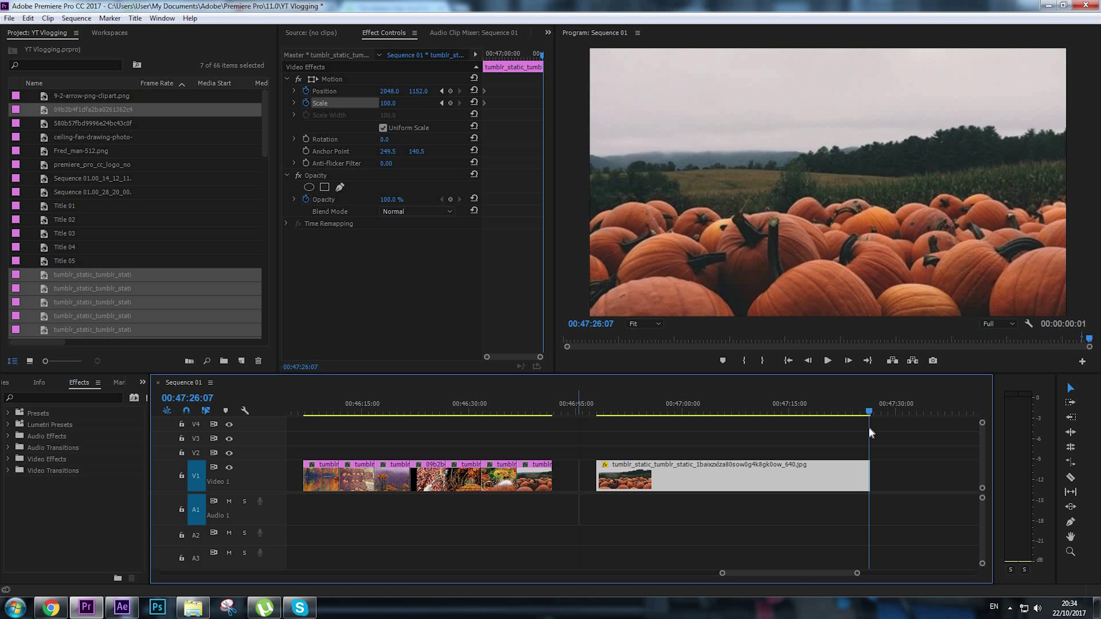
pyautogui.moveTo(387, 103); pyautogui.dragTo(254, 91)
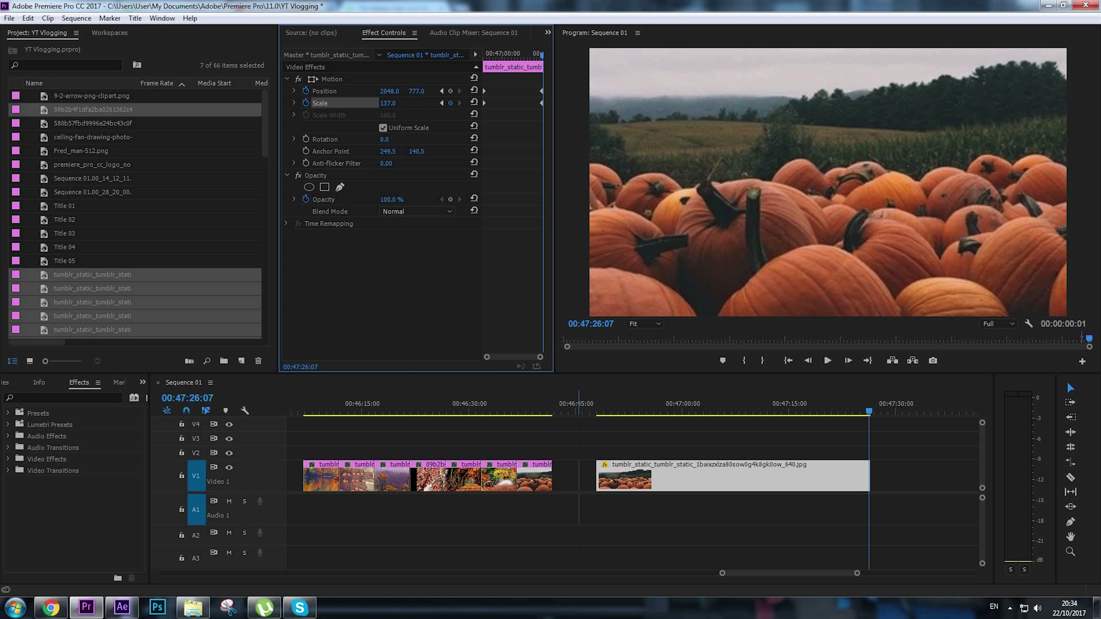
pyautogui.click(596, 411)
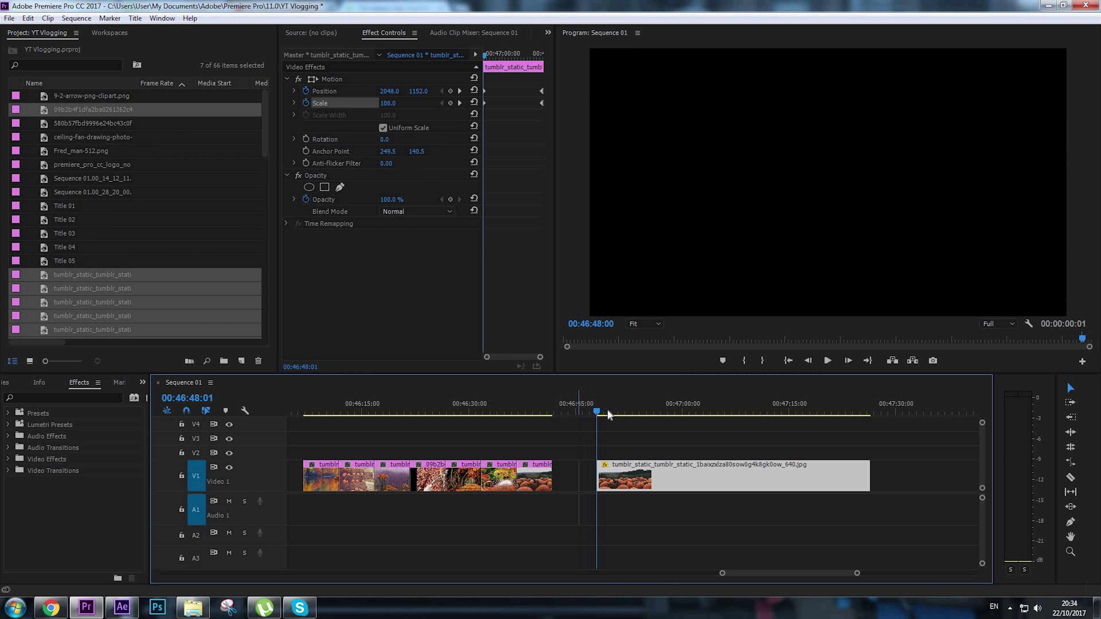
pyautogui.moveTo(608, 411); pyautogui.dragTo(710, 429)
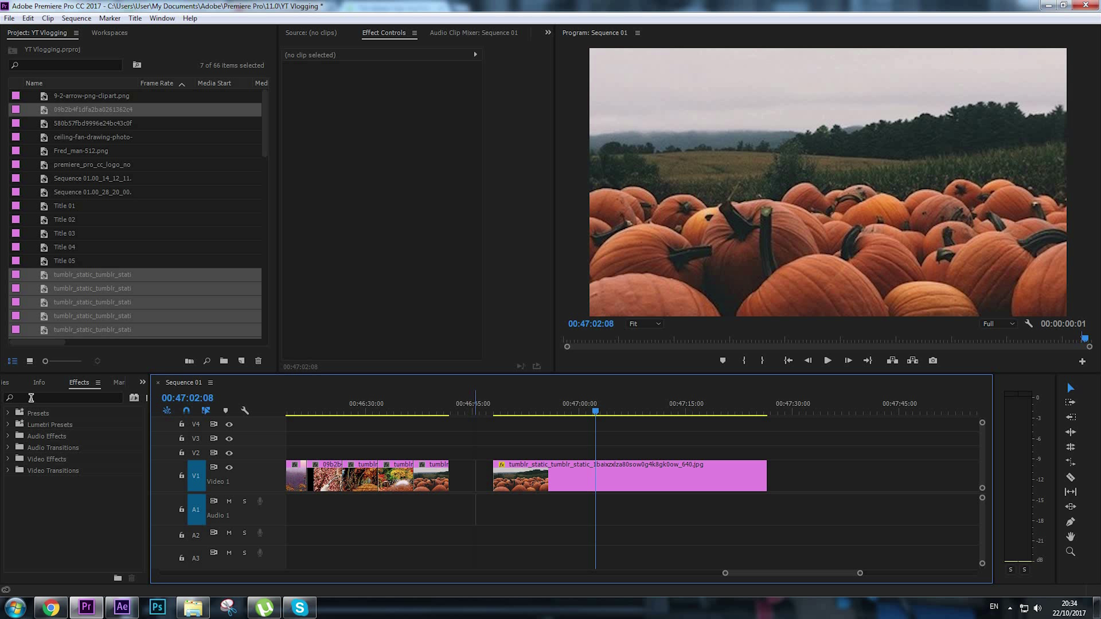
# Find the Camera Blur effect, apply it to the extended pumpkin clip and set Percent Blur to 12
pyautogui.click(43, 396)
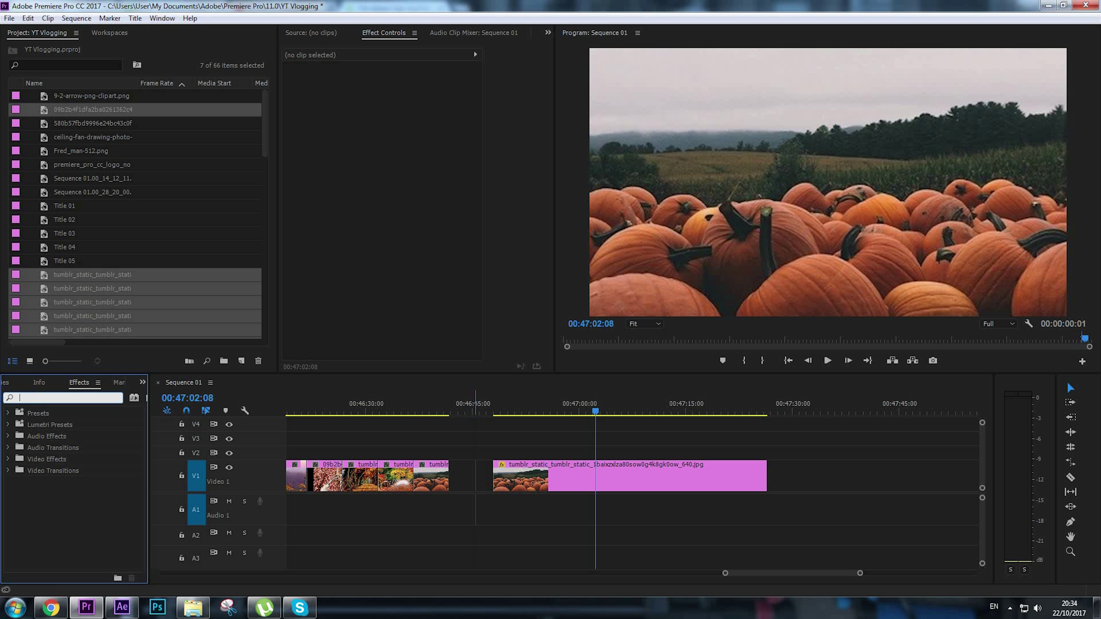
pyautogui.write('blur')
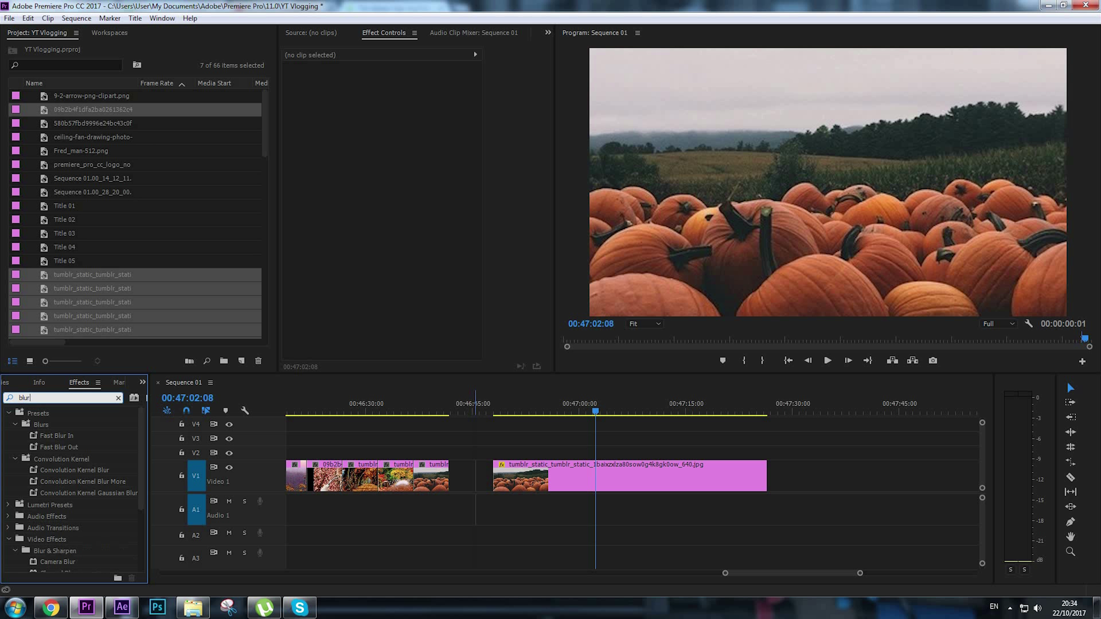
pyautogui.scroll(-3, 75, 487)
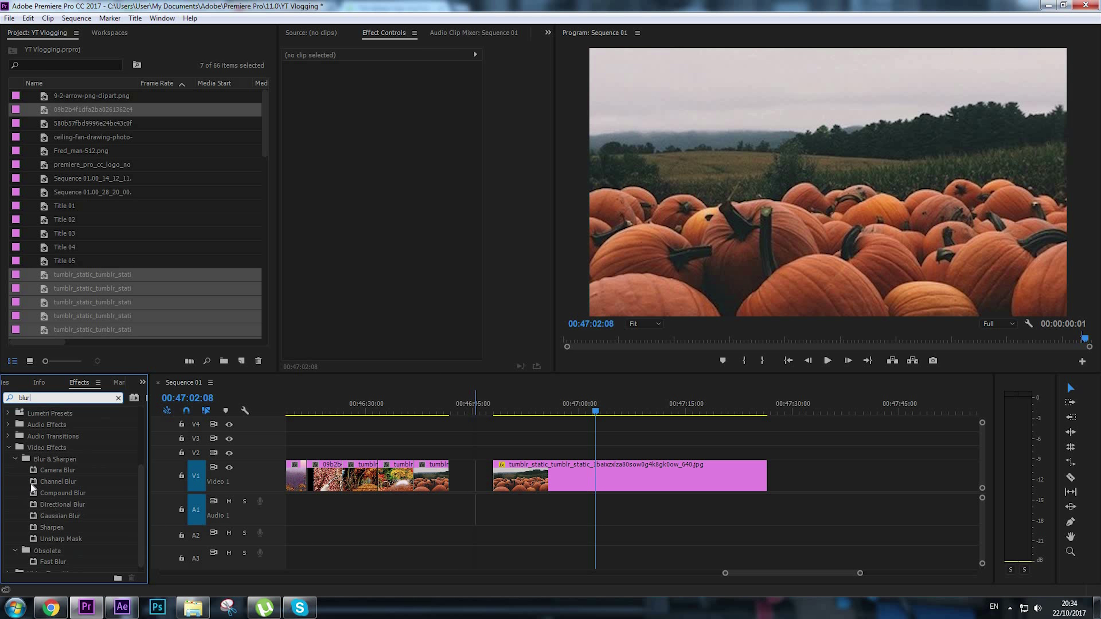
pyautogui.moveTo(32, 480); pyautogui.dragTo(635, 470)
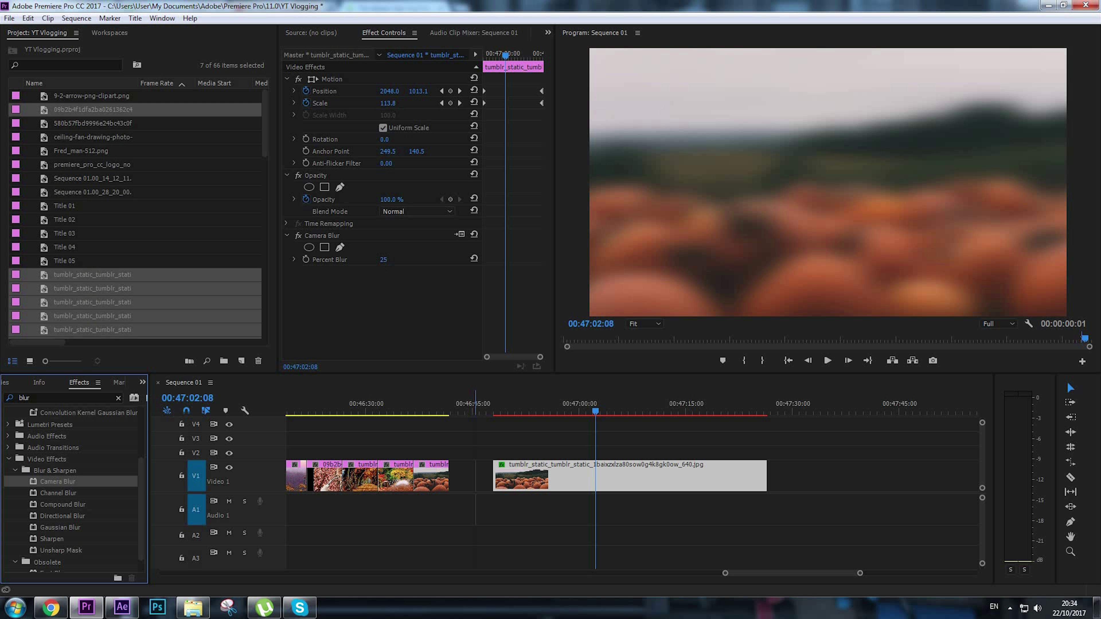
pyautogui.moveTo(384, 259); pyautogui.dragTo(376, 260)
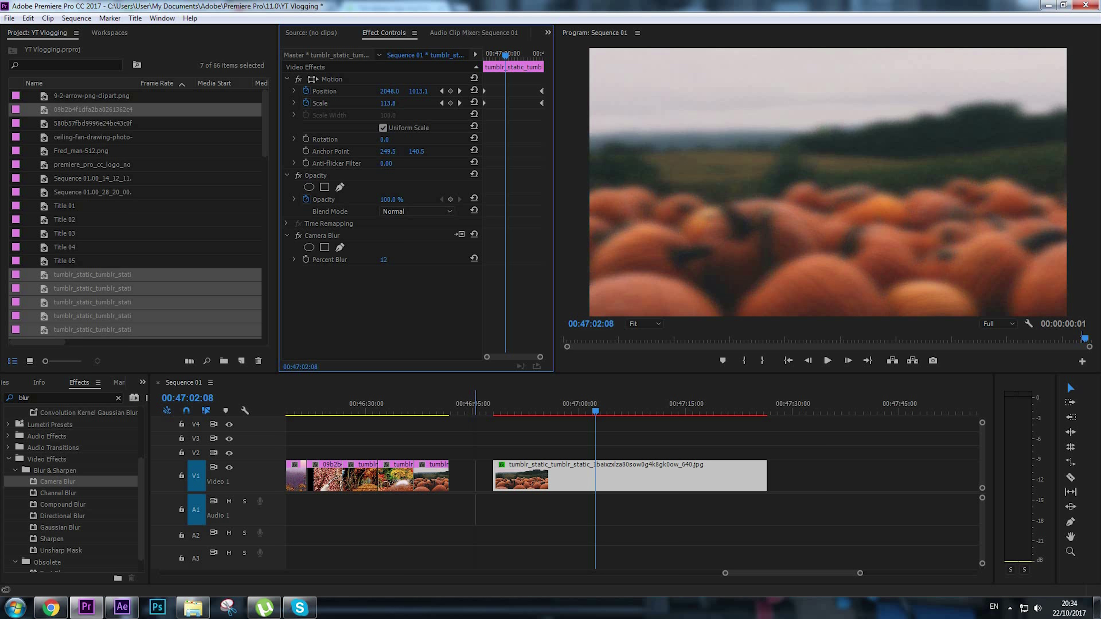
pyautogui.click(394, 259)
pyautogui.press('Return')
# Create a new title with a solid white rectangle about 4487 by 2412 covering the whole frame
pyautogui.hotkey('ctrl', 't')
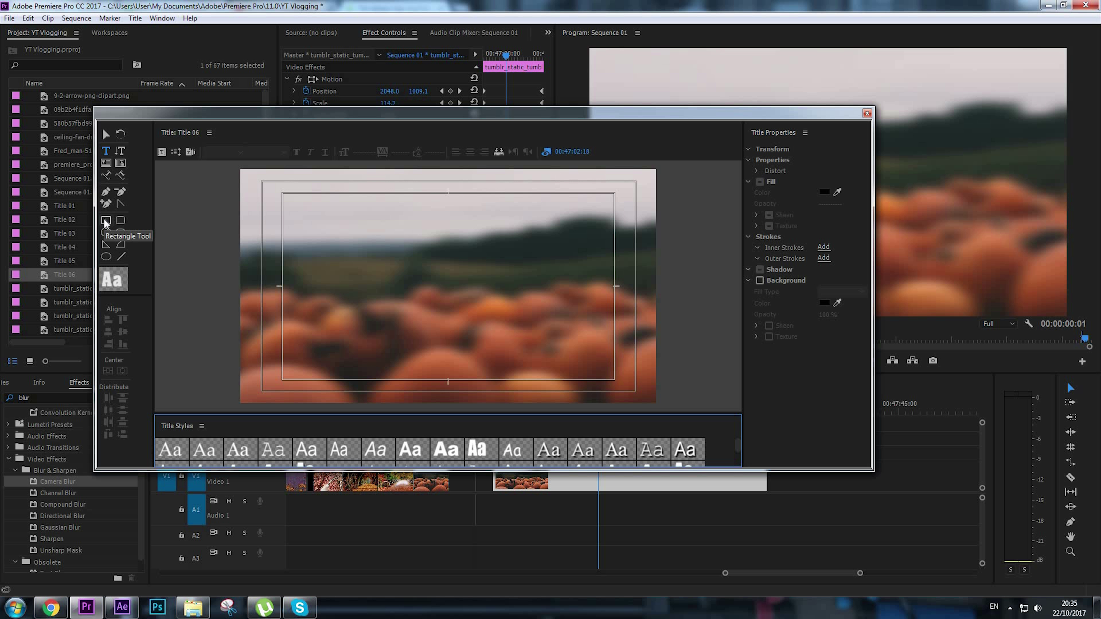
pyautogui.click(105, 221)
pyautogui.moveTo(220, 166); pyautogui.dragTo(676, 411)
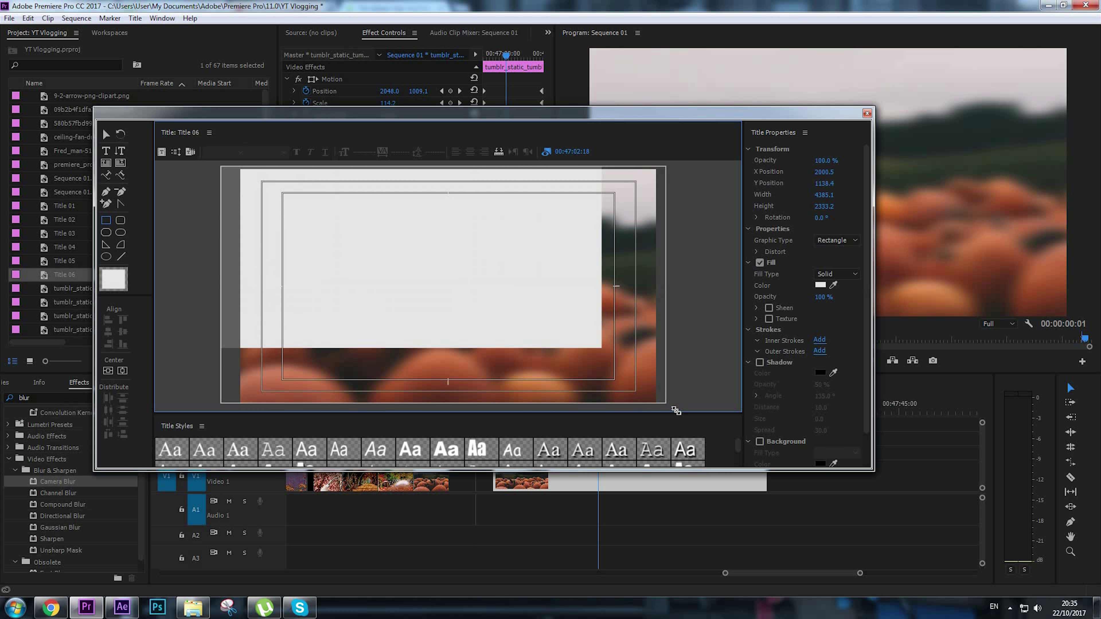
pyautogui.click(819, 285)
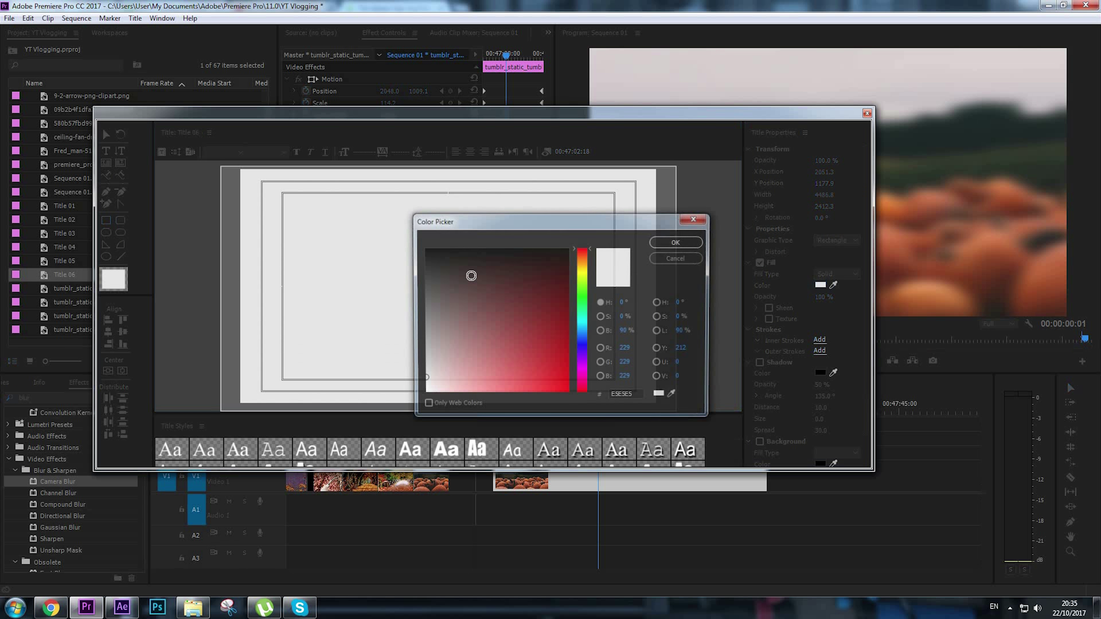
pyautogui.click(675, 243)
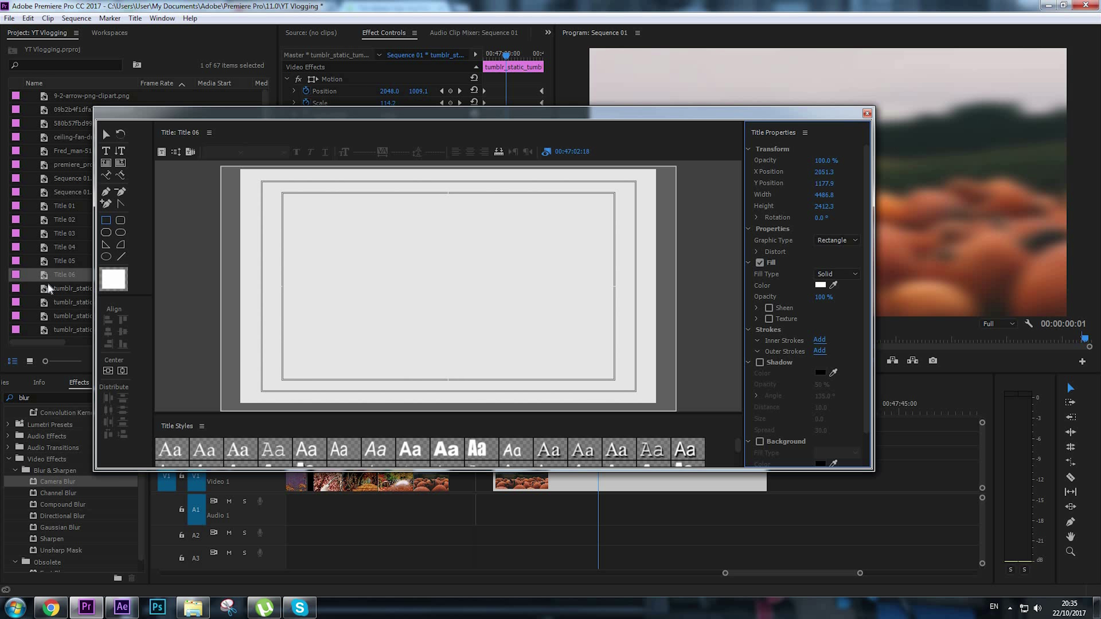
# Place the white title on V2 over the full pumpkin clip and lower its opacity to 8%
pyautogui.moveTo(46, 276); pyautogui.dragTo(765, 448)
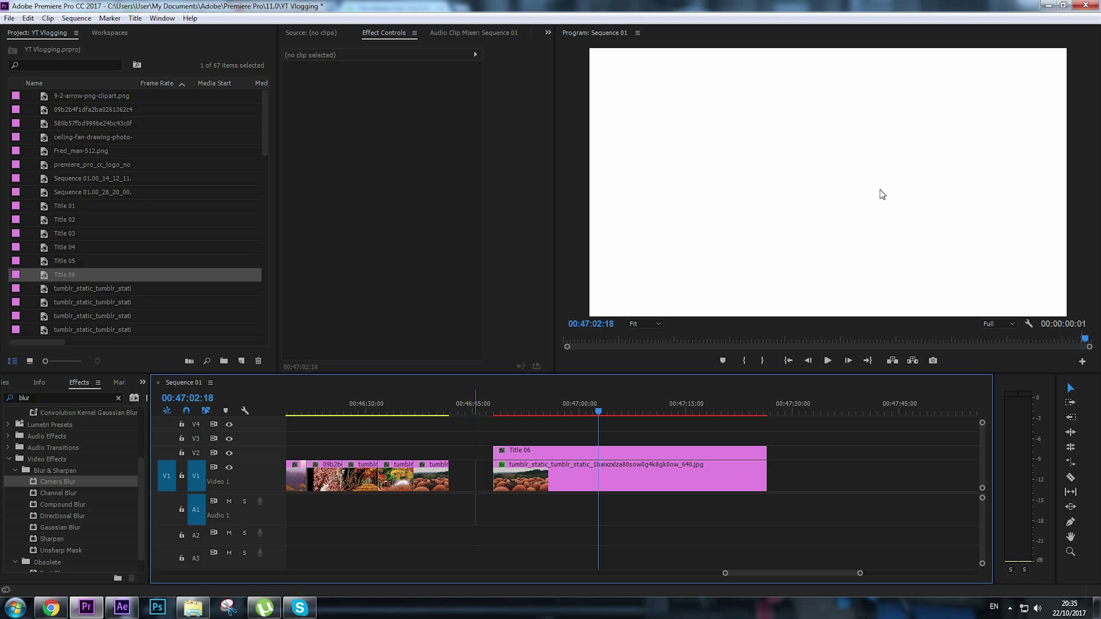
pyautogui.click(647, 451)
pyautogui.click(338, 199)
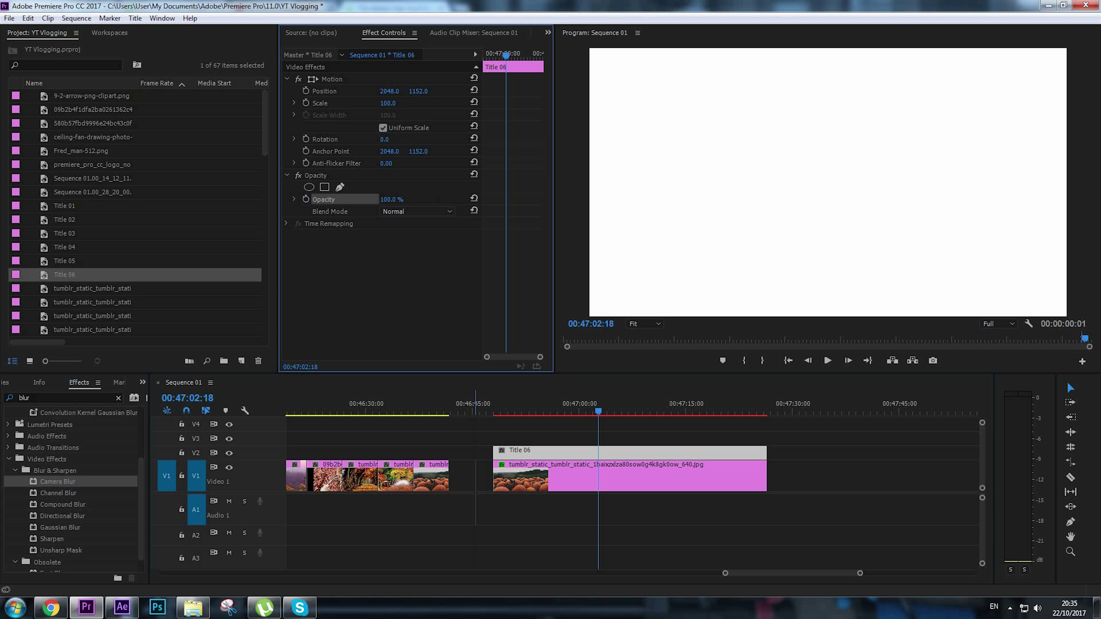
pyautogui.moveTo(391, 199); pyautogui.dragTo(339, 200)
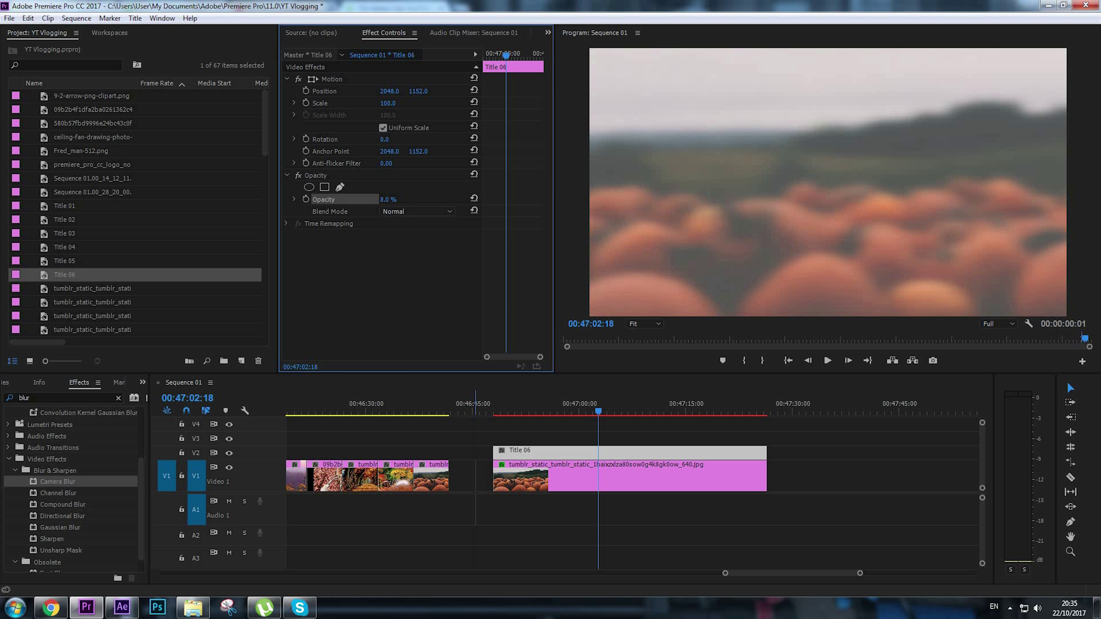
pyautogui.moveTo(599, 411); pyautogui.dragTo(524, 430)
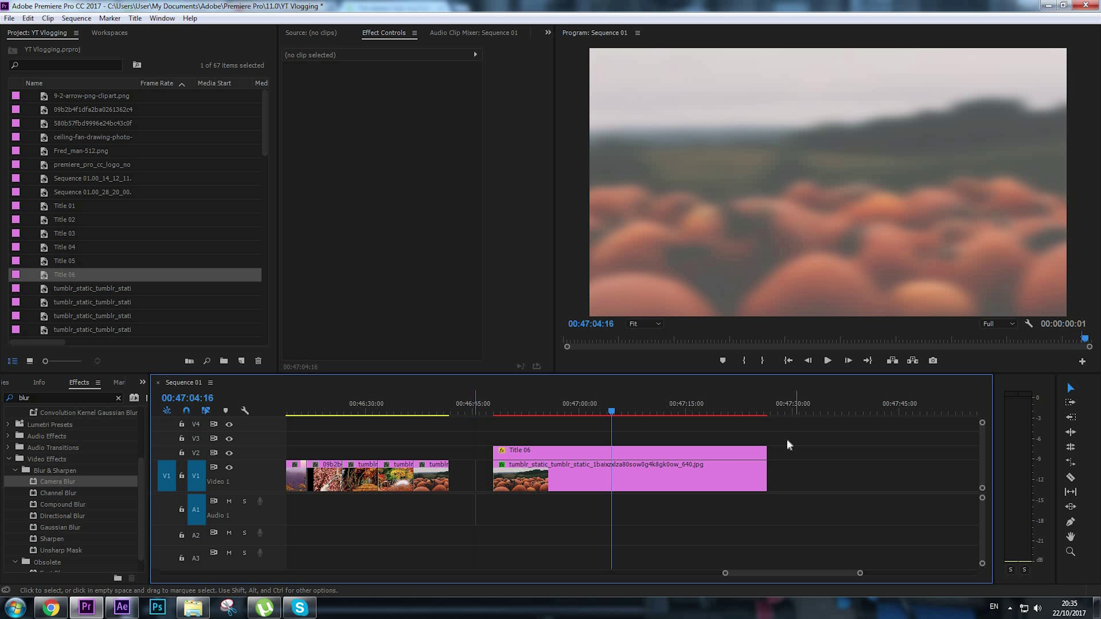
# Nest the white title and the blurred pumpkin clip together into a sequence named "Backgorund image"
pyautogui.moveTo(789, 439); pyautogui.dragTo(624, 477)
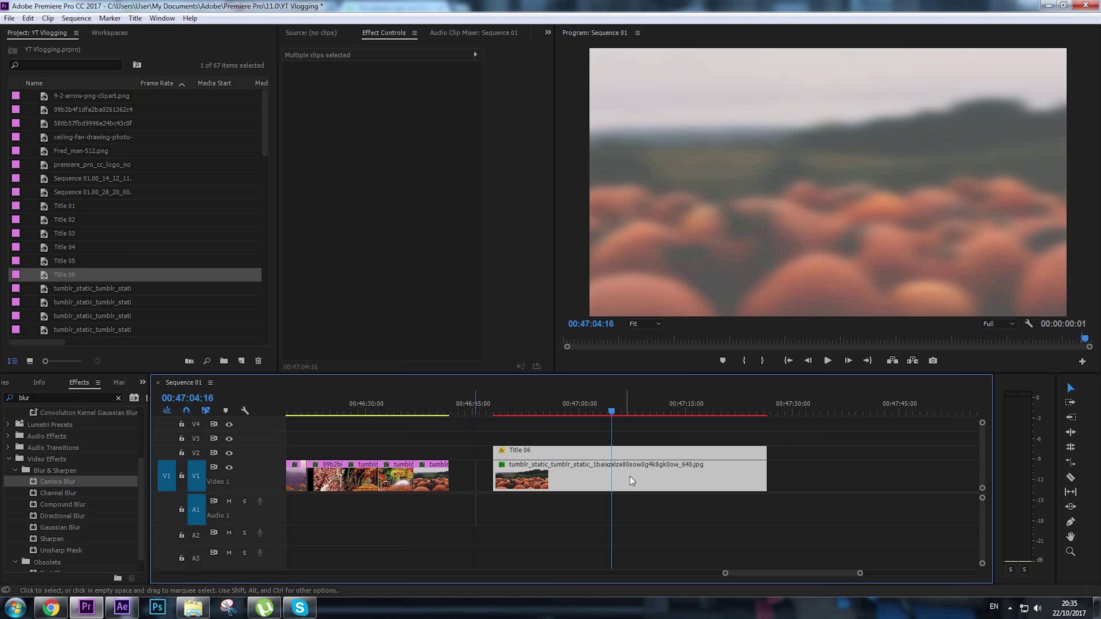
pyautogui.rightClick(630, 476)
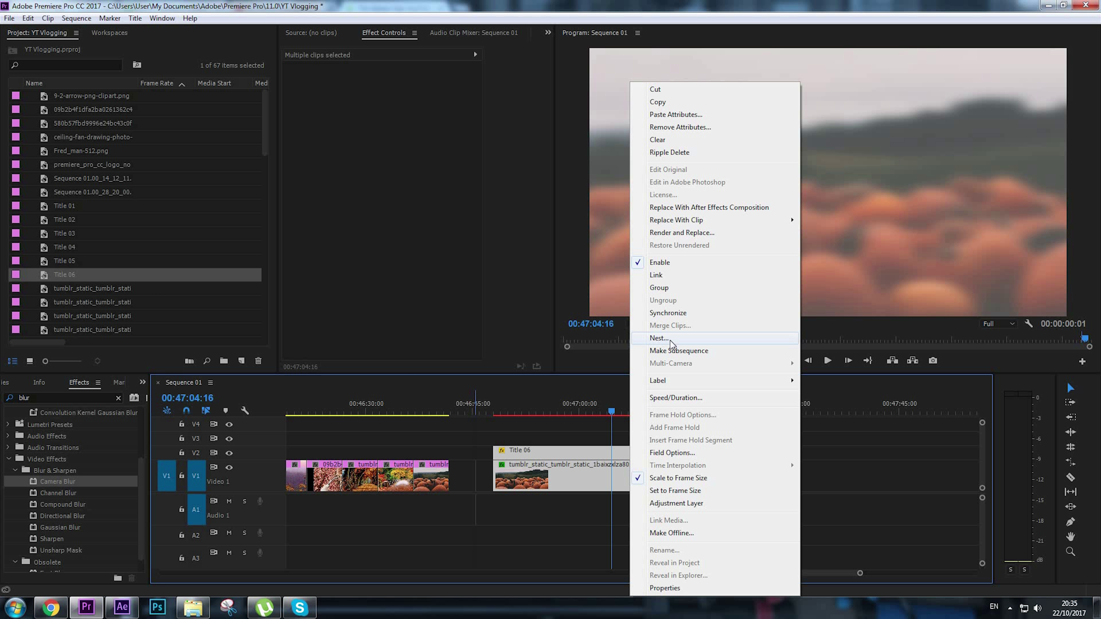
pyautogui.click(659, 338)
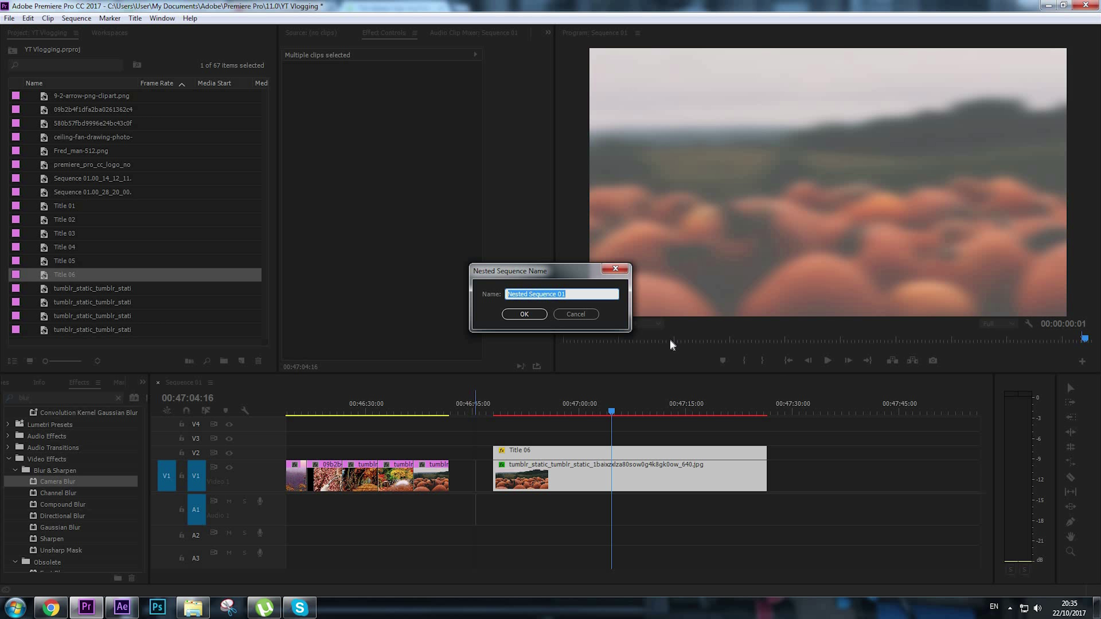
pyautogui.write('Backgorund image')
pyautogui.press('Return')
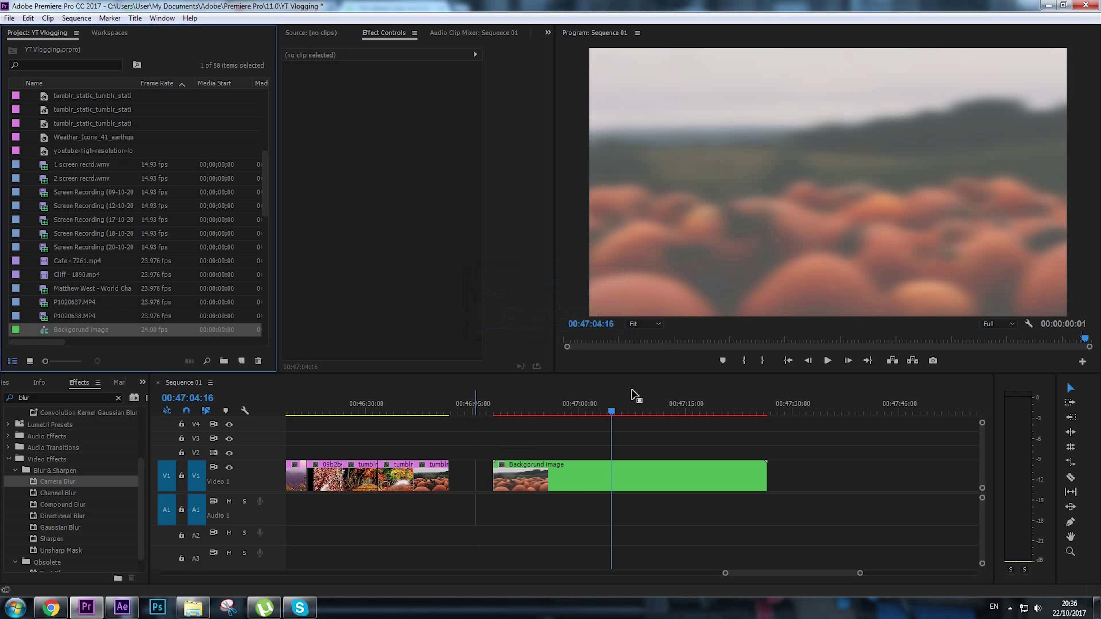
# Move the autumn lake photo from the row of images onto V2, aligned with the start of the nested background clip
pyautogui.moveTo(543, 410); pyautogui.dragTo(469, 412)
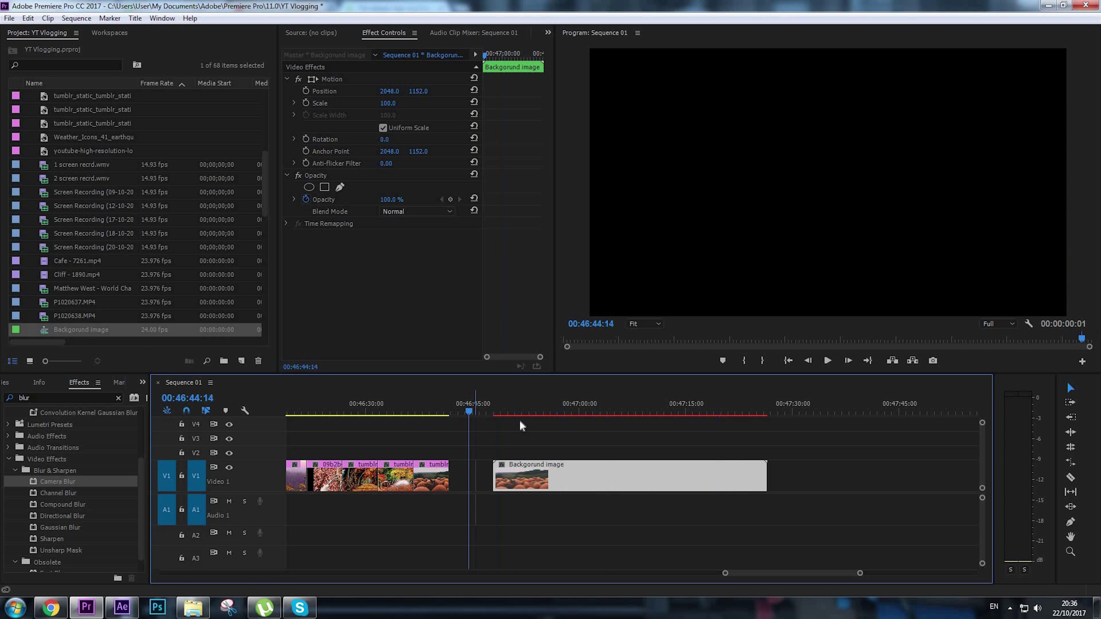
pyautogui.click(561, 429)
pyautogui.scroll(3, 479, 473)
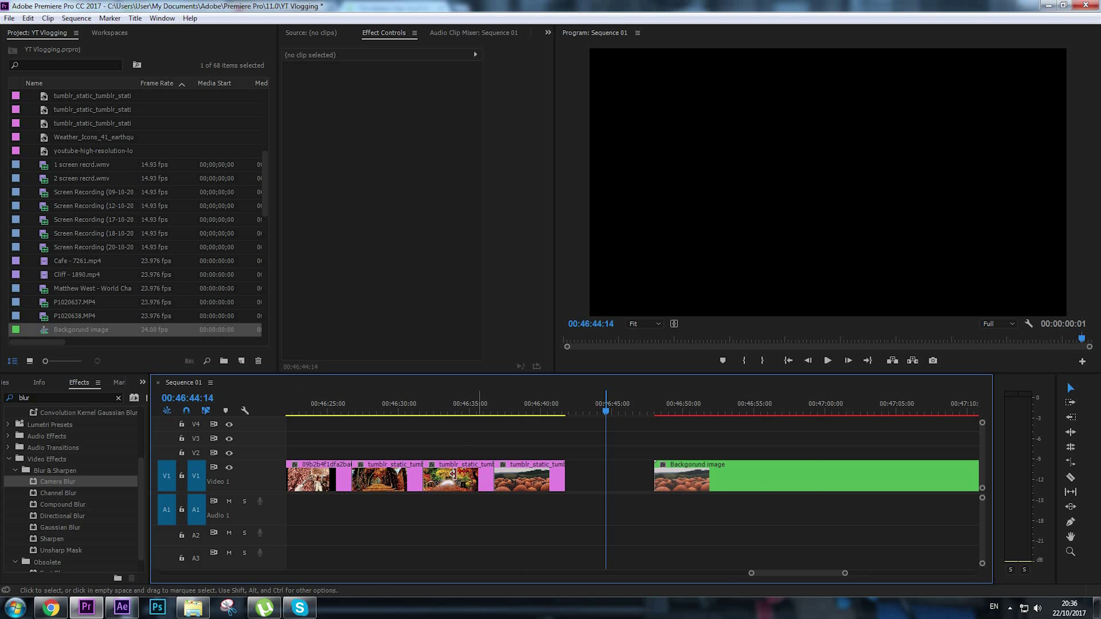
pyautogui.click(371, 466)
pyautogui.click(369, 405)
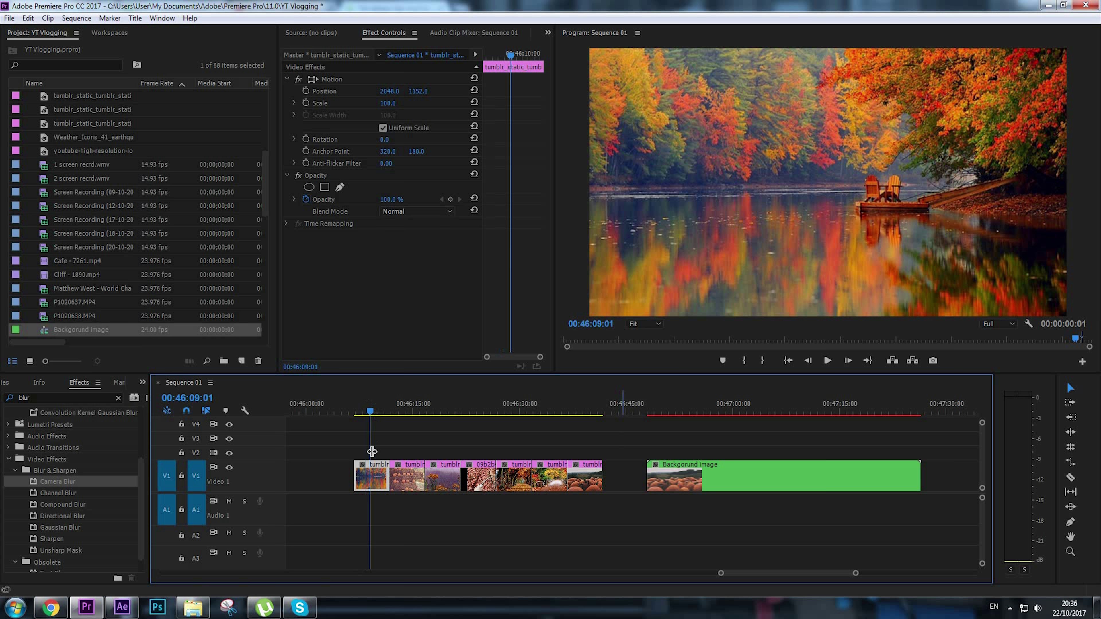
pyautogui.moveTo(373, 468); pyautogui.dragTo(651, 453)
pyautogui.moveTo(652, 453); pyautogui.dragTo(662, 453)
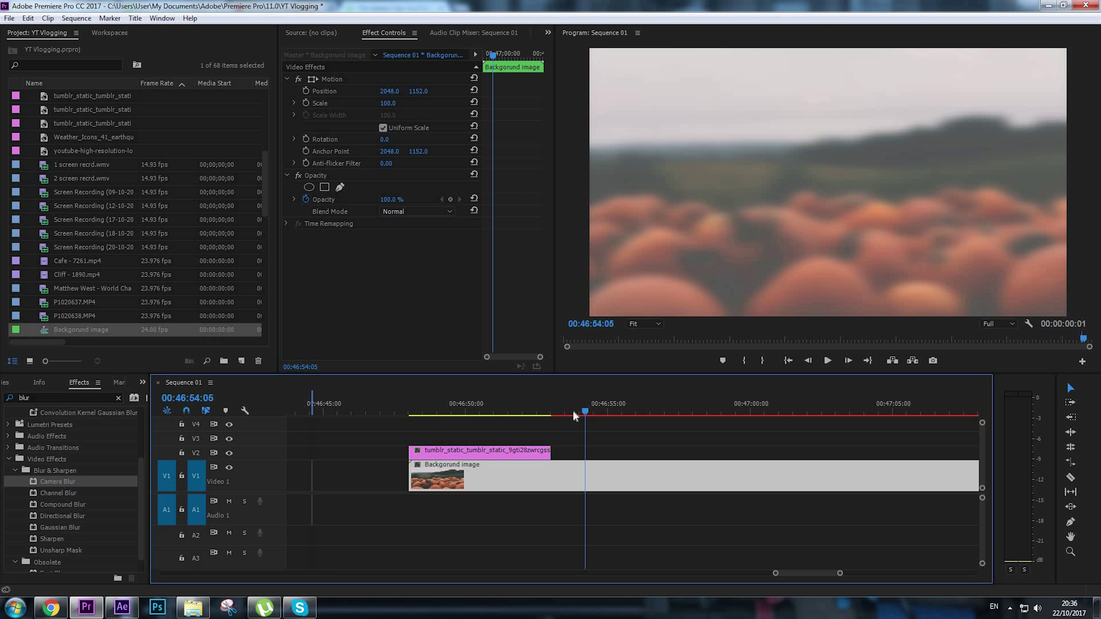
# Set the lake photo's Scale to 63 so the blurred background frames it
pyautogui.moveTo(572, 410); pyautogui.dragTo(458, 416)
pyautogui.click(493, 434)
pyautogui.click(488, 449)
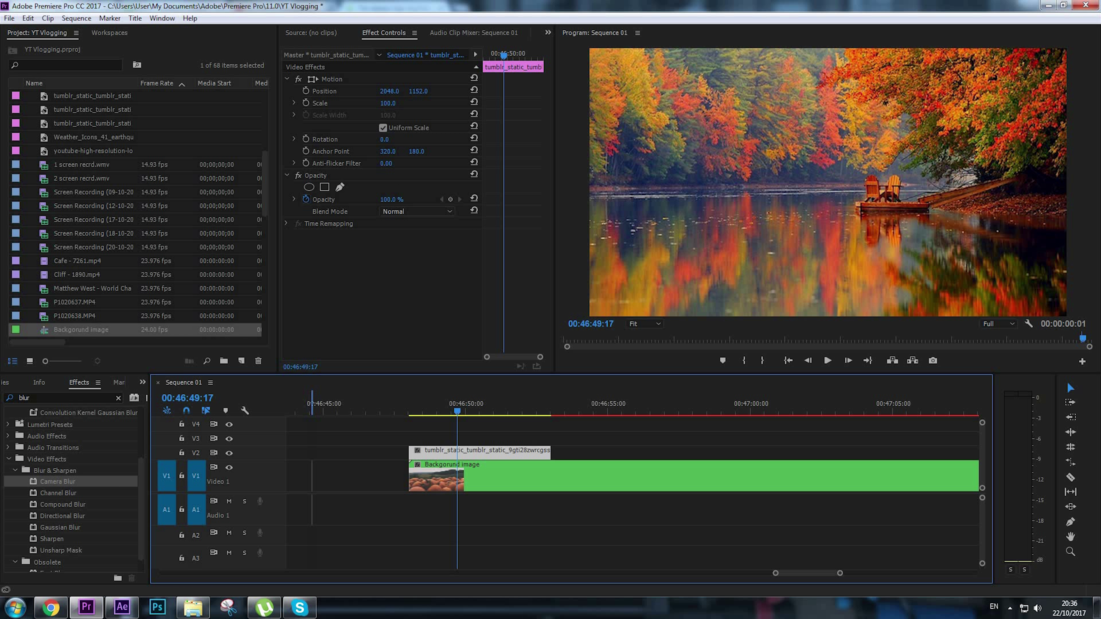
pyautogui.moveTo(386, 103); pyautogui.dragTo(402, 103)
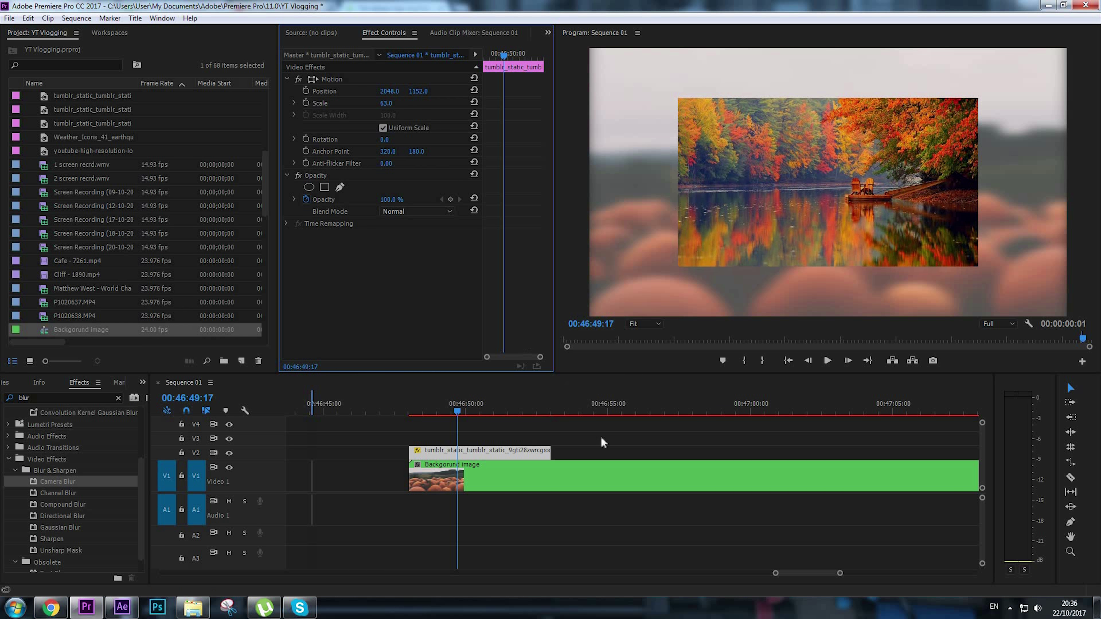
# Check the duration of the lake photo clip and leave it as it is
pyautogui.moveTo(519, 437); pyautogui.dragTo(513, 443)
pyautogui.rightClick(513, 450)
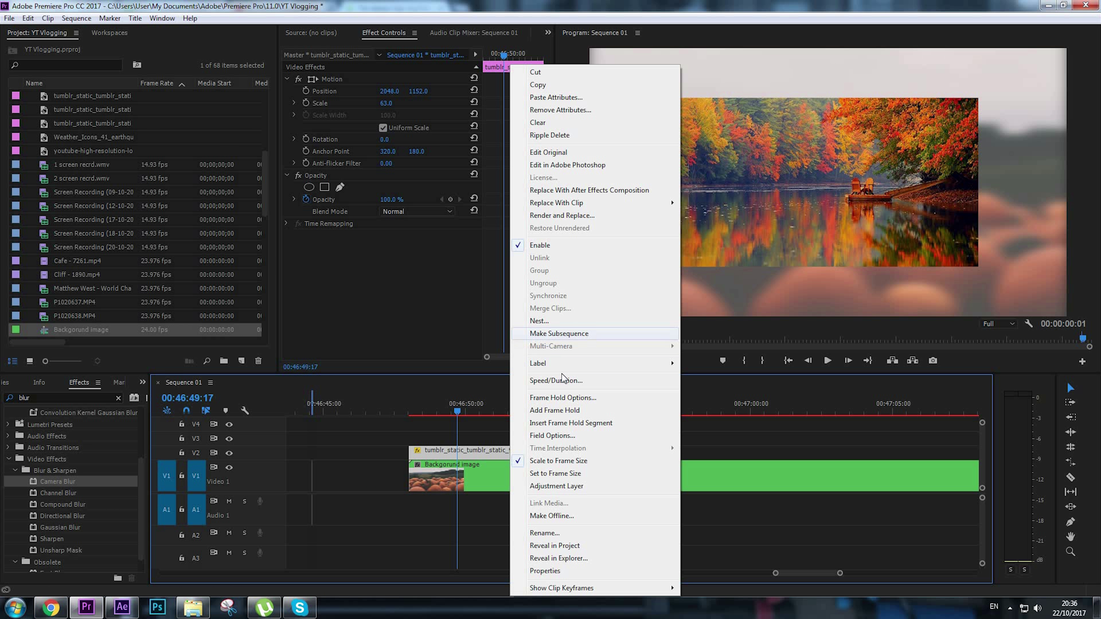
pyautogui.click(559, 381)
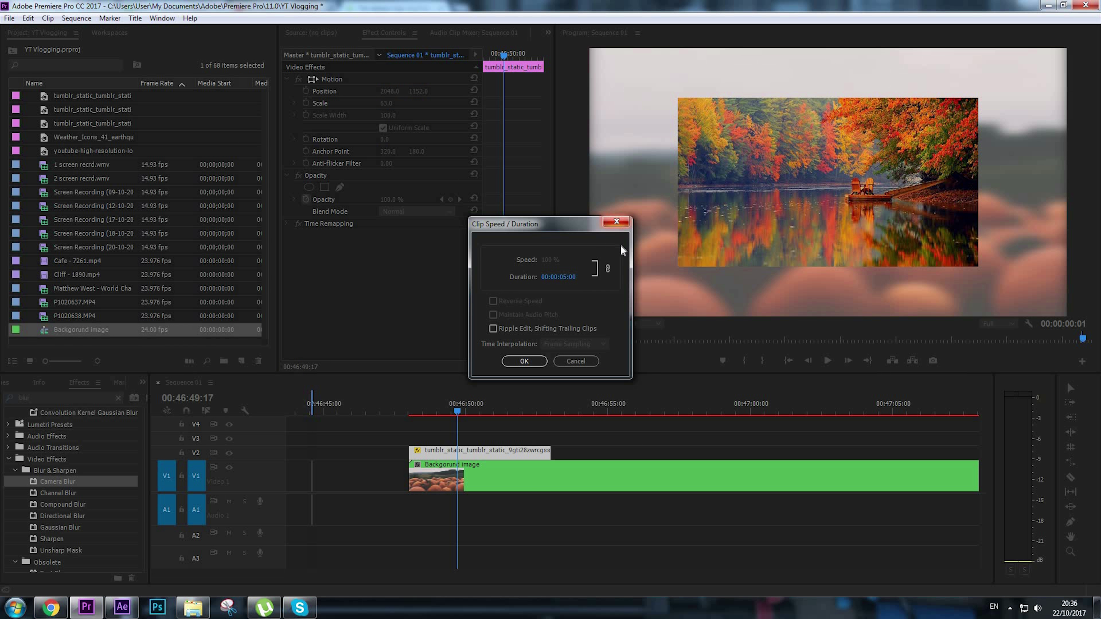
pyautogui.click(617, 223)
pyautogui.moveTo(599, 432); pyautogui.dragTo(513, 452)
pyautogui.click(498, 439)
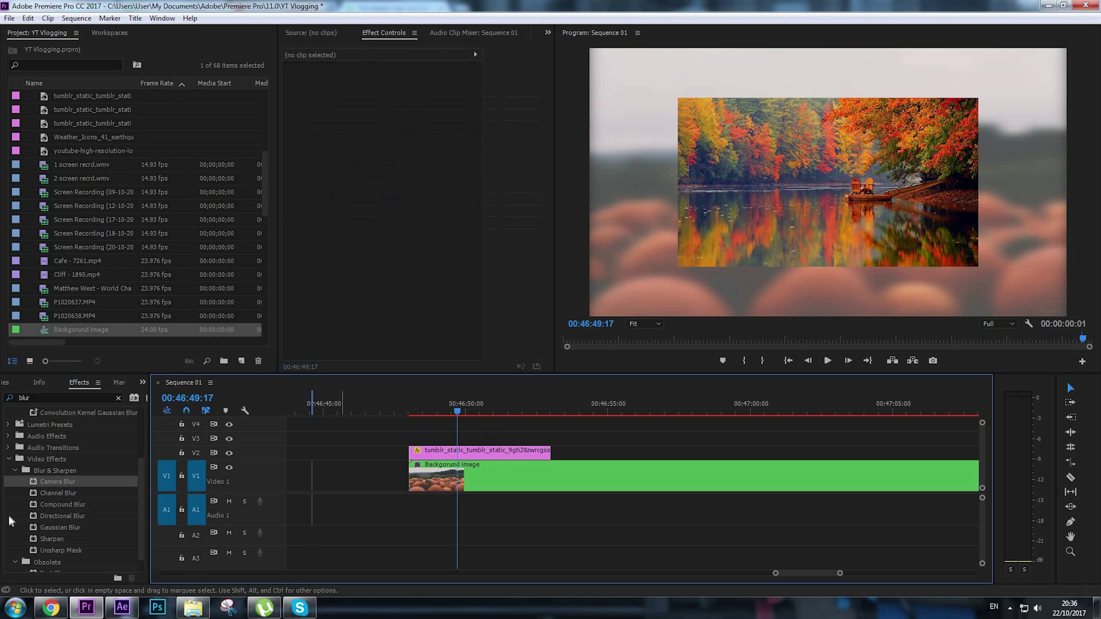
# Add a Cross Dissolve to both ends of the lake photo clip and shorten the opening one to under a second
pyautogui.click(118, 398)
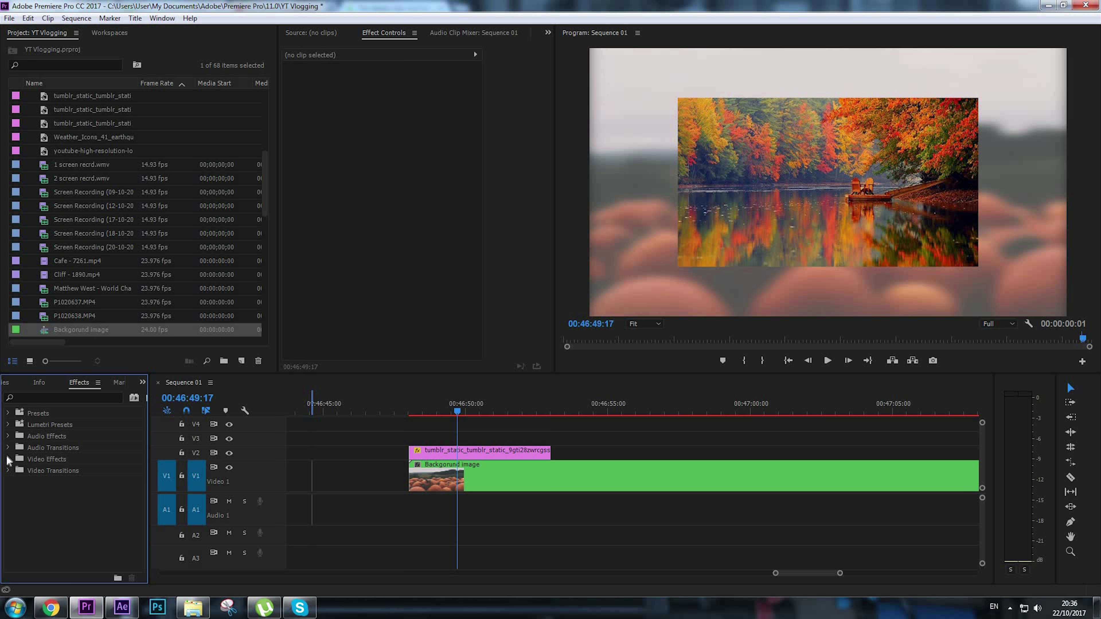
pyautogui.click(8, 470)
pyautogui.click(15, 493)
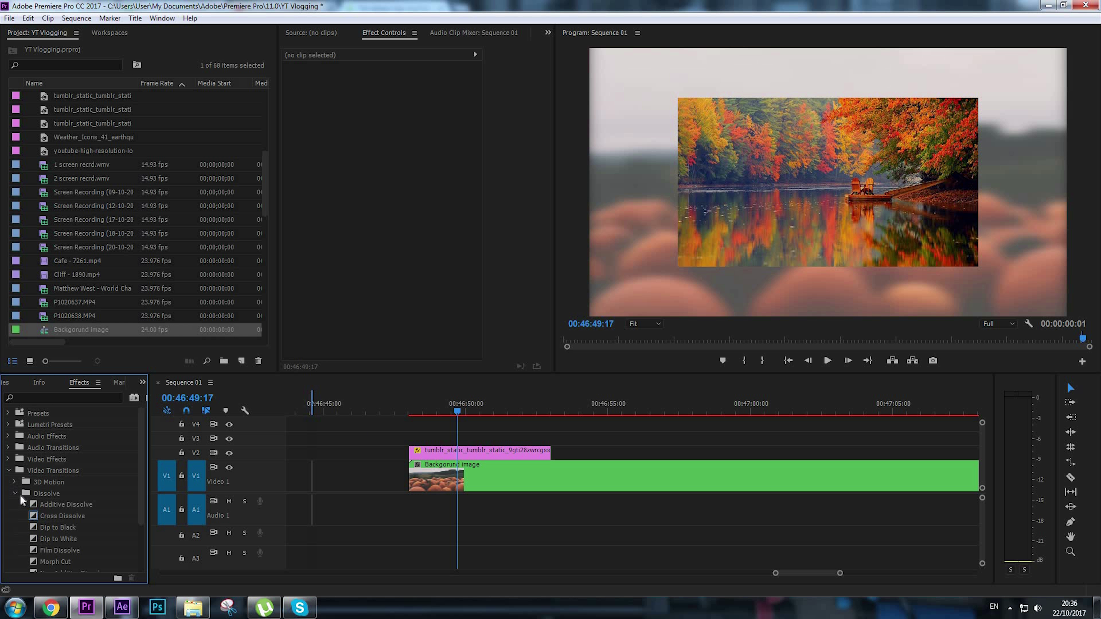
pyautogui.scroll(-1, 32, 489)
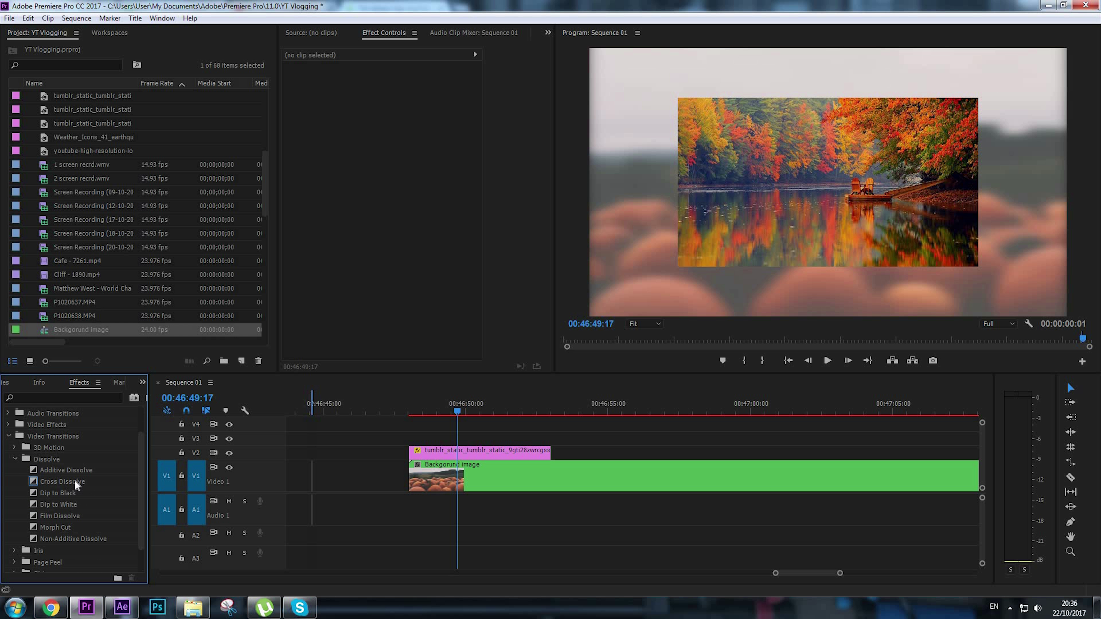
pyautogui.click(75, 481)
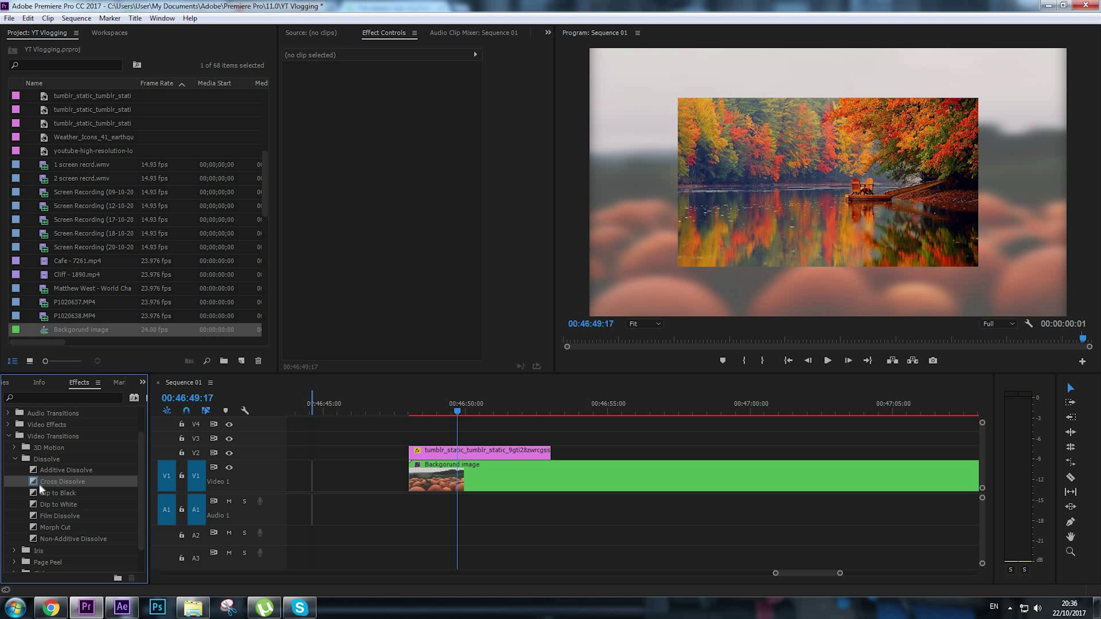
pyautogui.moveTo(284, 481); pyautogui.dragTo(413, 455)
pyautogui.moveTo(34, 482); pyautogui.dragTo(549, 455)
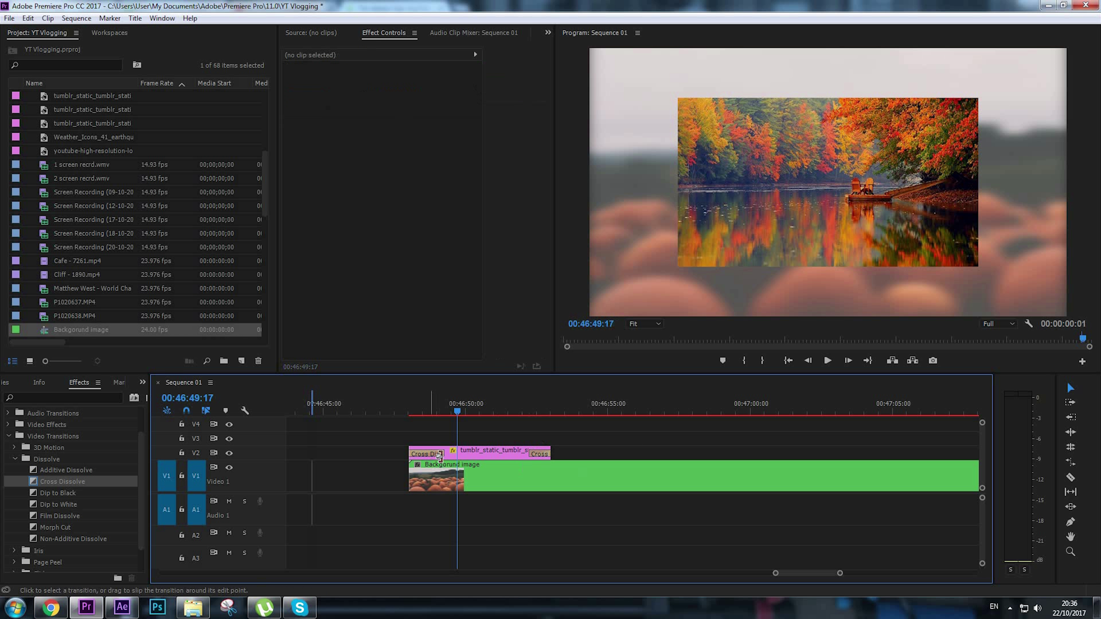
pyautogui.moveTo(439, 455); pyautogui.dragTo(395, 412)
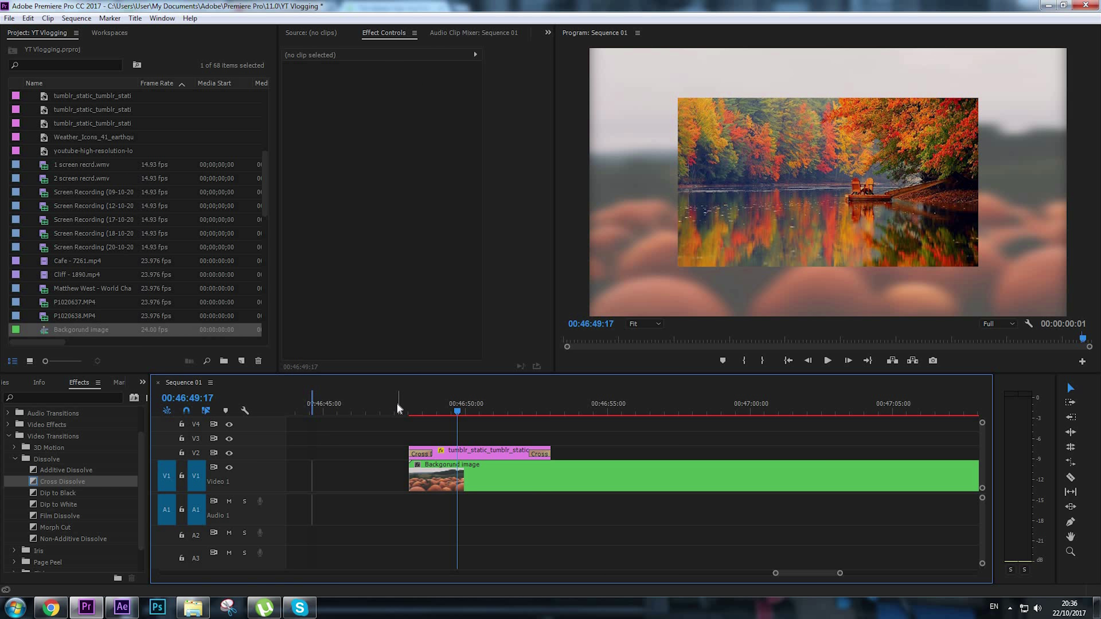
# Play back the lake photo fading in and out over the blurred background
pyautogui.click(404, 410)
pyautogui.press('space')
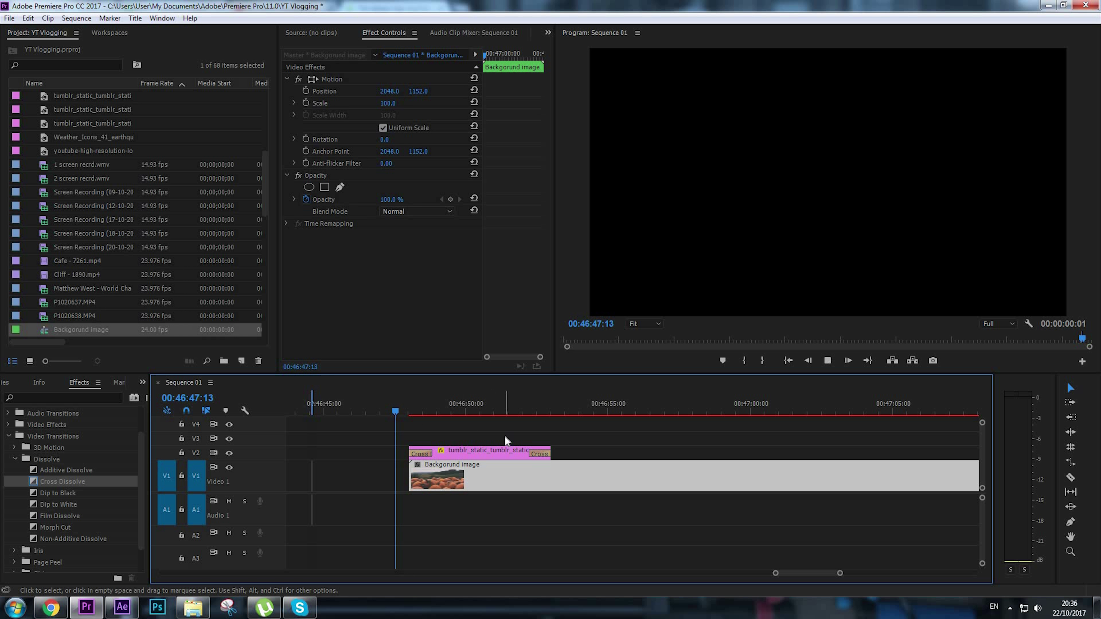
pyautogui.press('l')
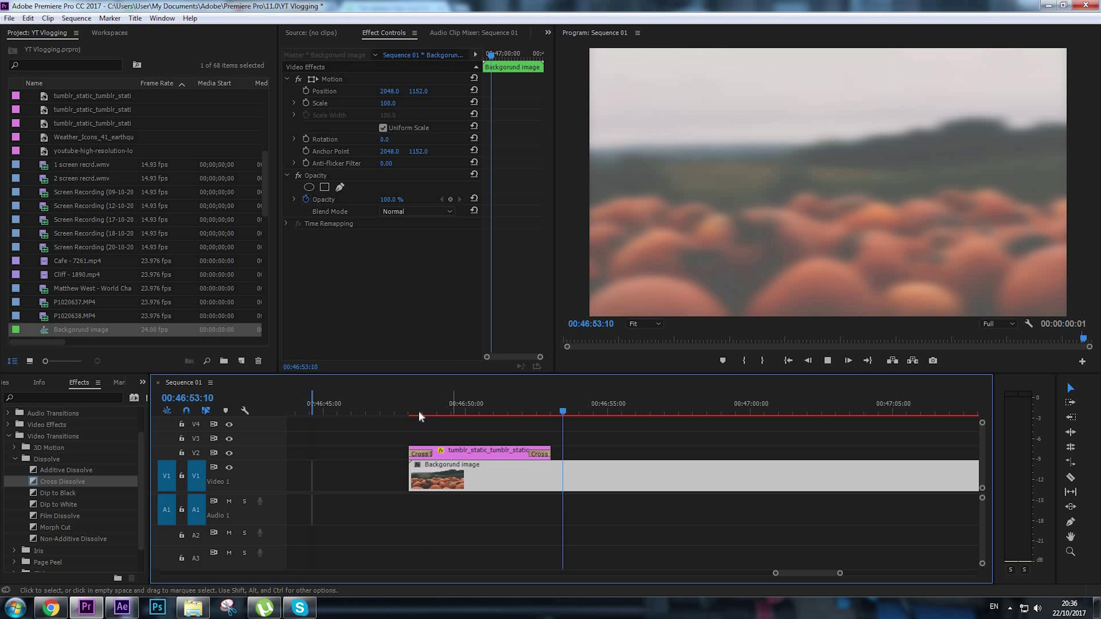
pyautogui.moveTo(412, 412); pyautogui.dragTo(470, 420)
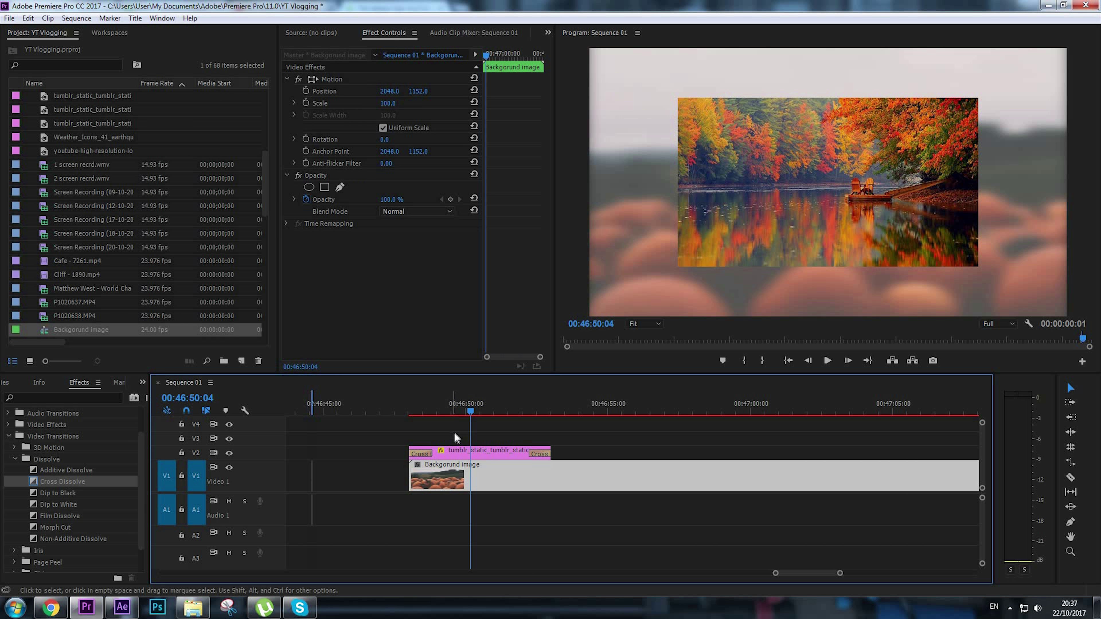
# Turn on Position and Scale keyframing for the lake photo at the start of its clip
pyautogui.click(453, 451)
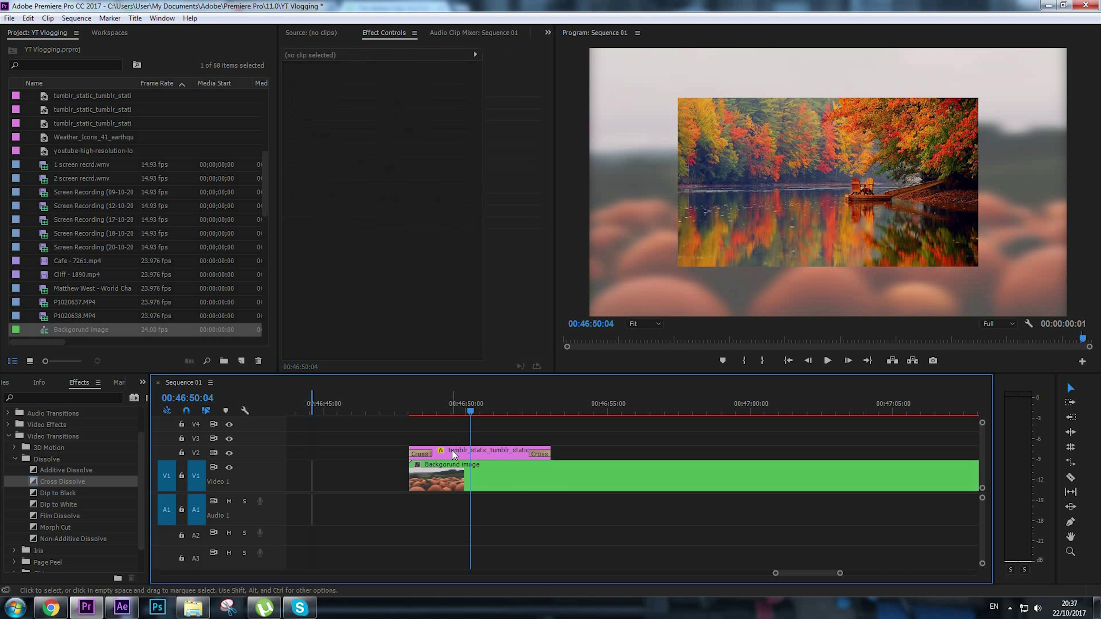
pyautogui.click(530, 479)
pyautogui.click(489, 456)
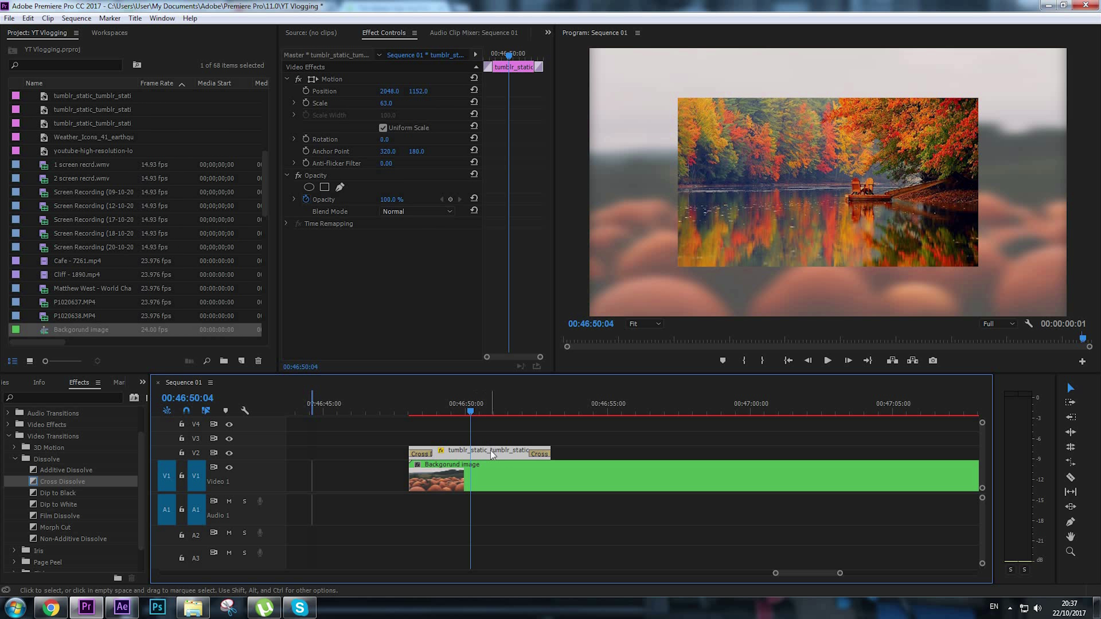
pyautogui.moveTo(431, 407); pyautogui.dragTo(410, 413)
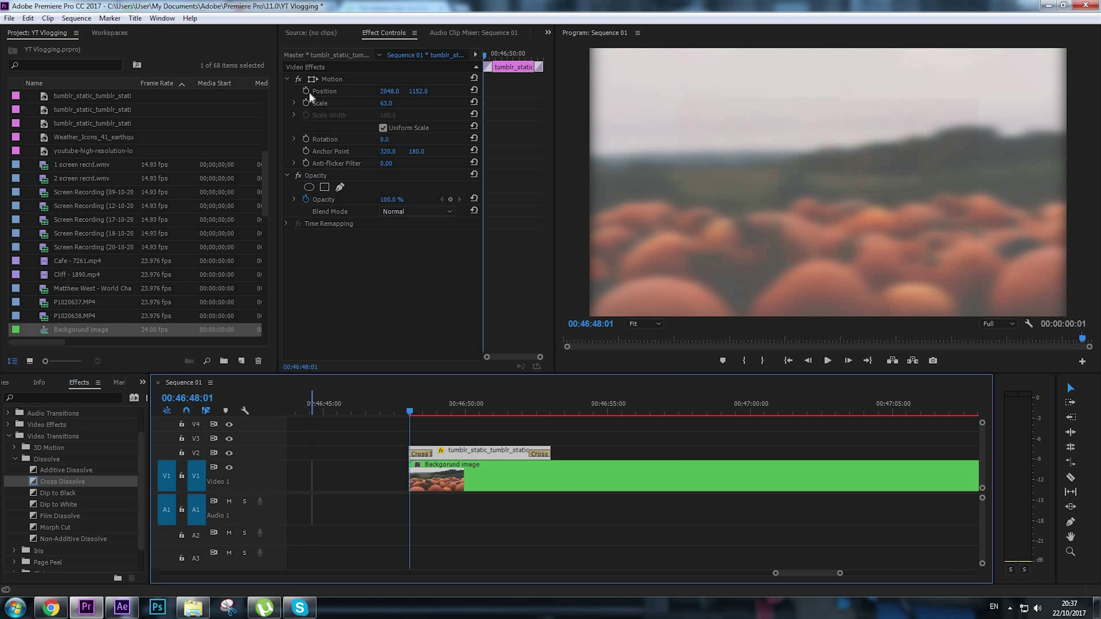
pyautogui.click(335, 79)
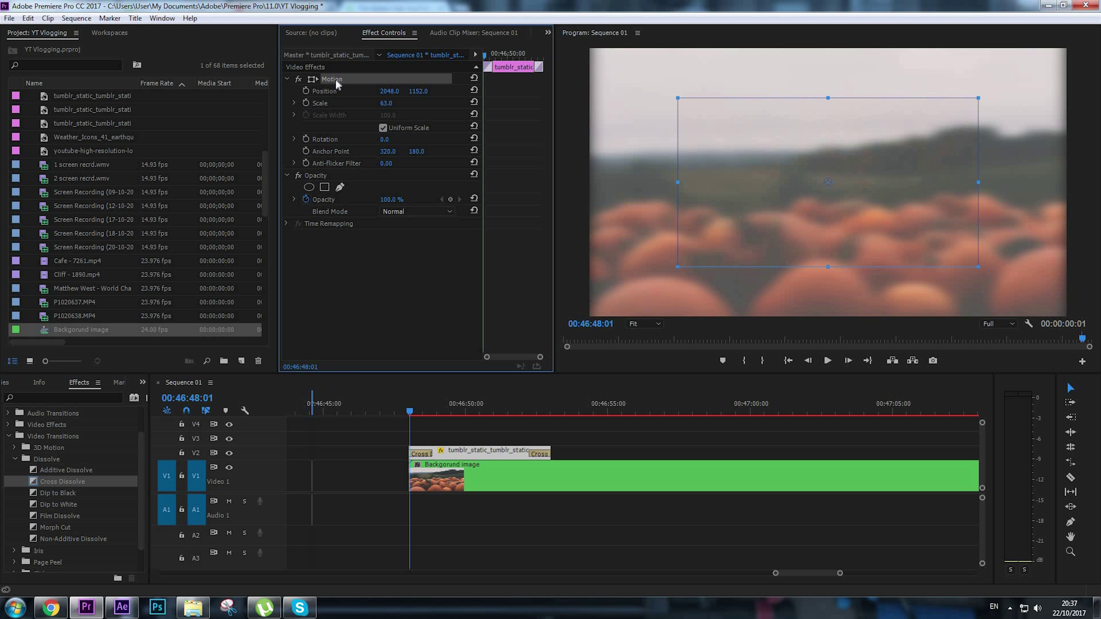
pyautogui.click(306, 90)
pyautogui.click(306, 102)
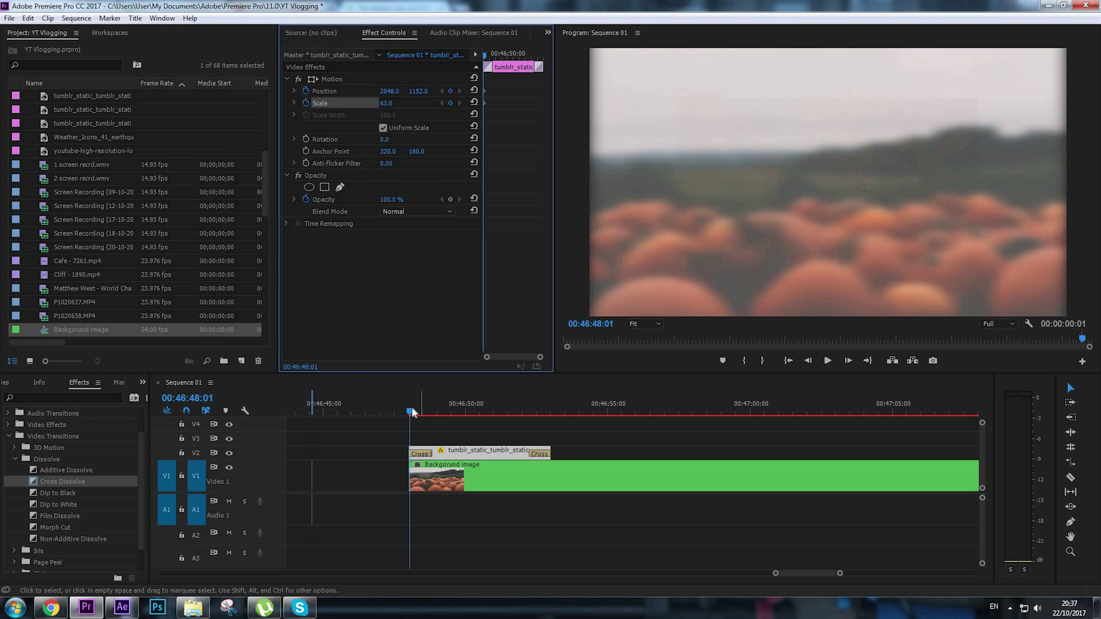
# At the end of the lake clip, enlarge the photo moderately and shift it slightly to the right
pyautogui.click(427, 411)
pyautogui.moveTo(450, 413); pyautogui.dragTo(548, 416)
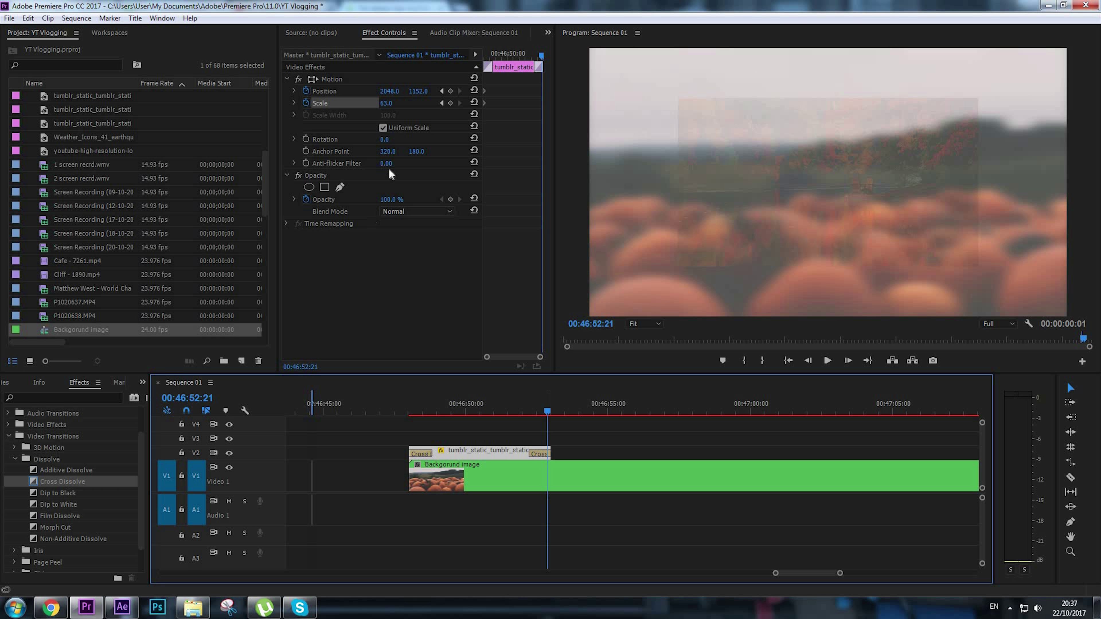
pyautogui.moveTo(386, 103); pyautogui.dragTo(476, 94)
pyautogui.click(435, 428)
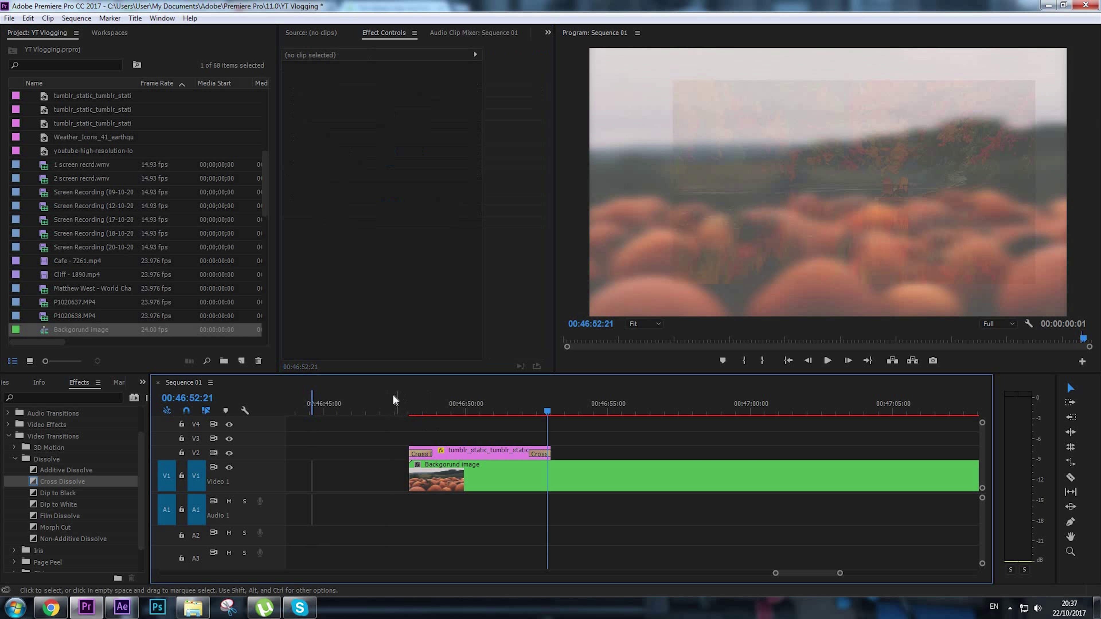
# Play back the lake photo's zoom and sideways movement from just before the clip starts
pyautogui.click(391, 399)
pyautogui.scroll(-2, 634, 457)
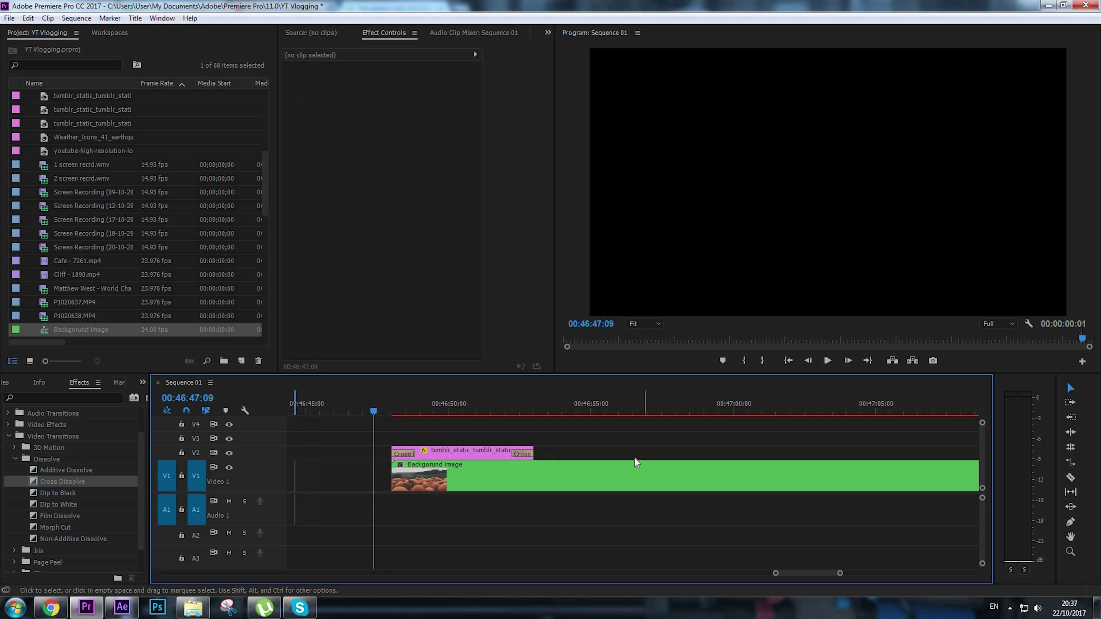
pyautogui.press('space')
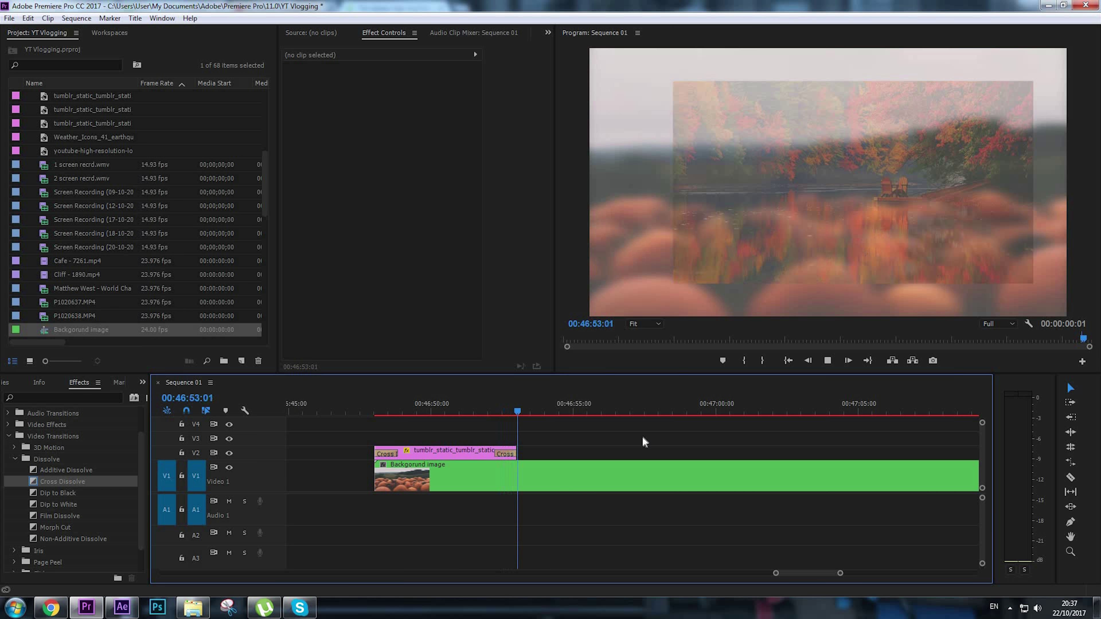
# Place the photo of pumpkins on hay bales on V3, starting where the lake photo clip ends
pyautogui.click(524, 405)
pyautogui.press('-')
pyautogui.press('-')
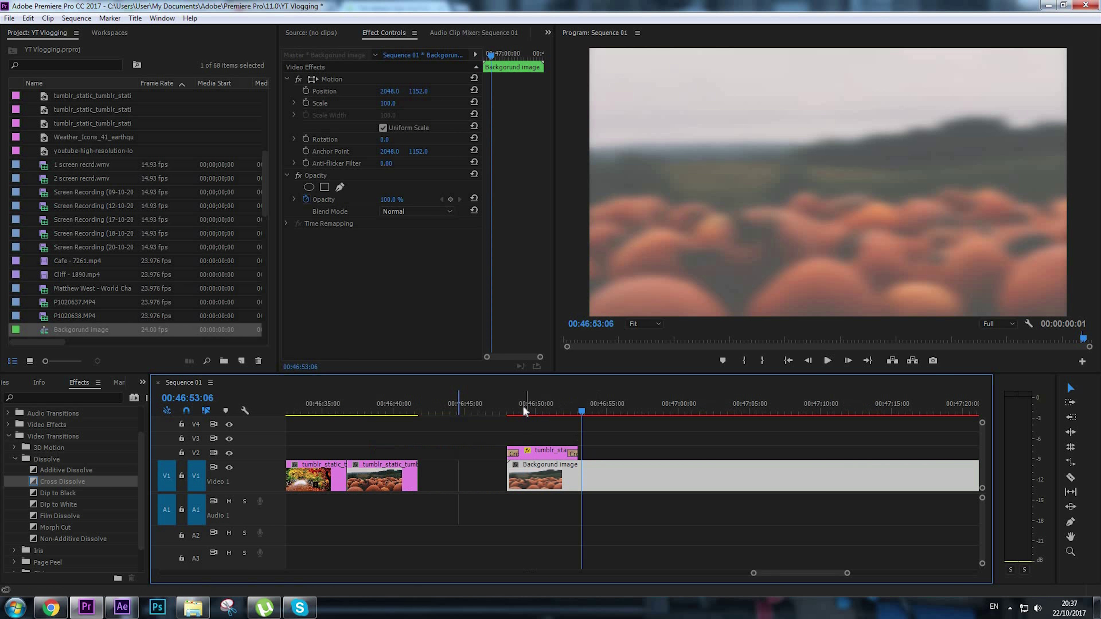
pyautogui.moveTo(549, 439); pyautogui.dragTo(636, 436)
pyautogui.press('=')
pyautogui.press('=')
pyautogui.press('=')
pyautogui.press('=')
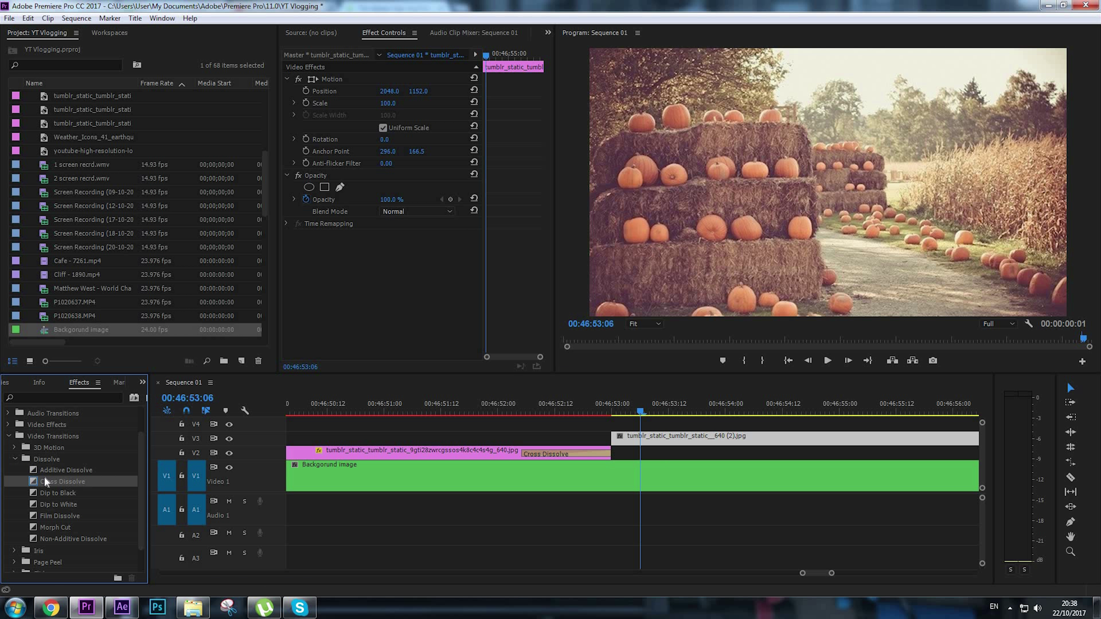
pyautogui.scroll(-2, 700, 443)
pyautogui.scroll(-5, 700, 443)
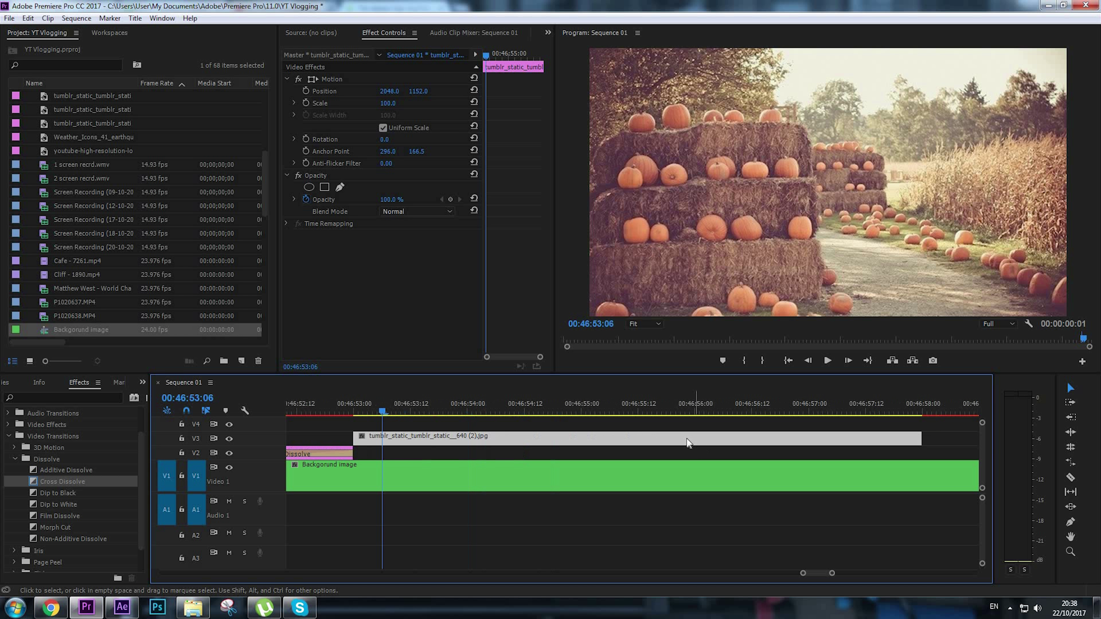
pyautogui.press('-')
pyautogui.click(784, 448)
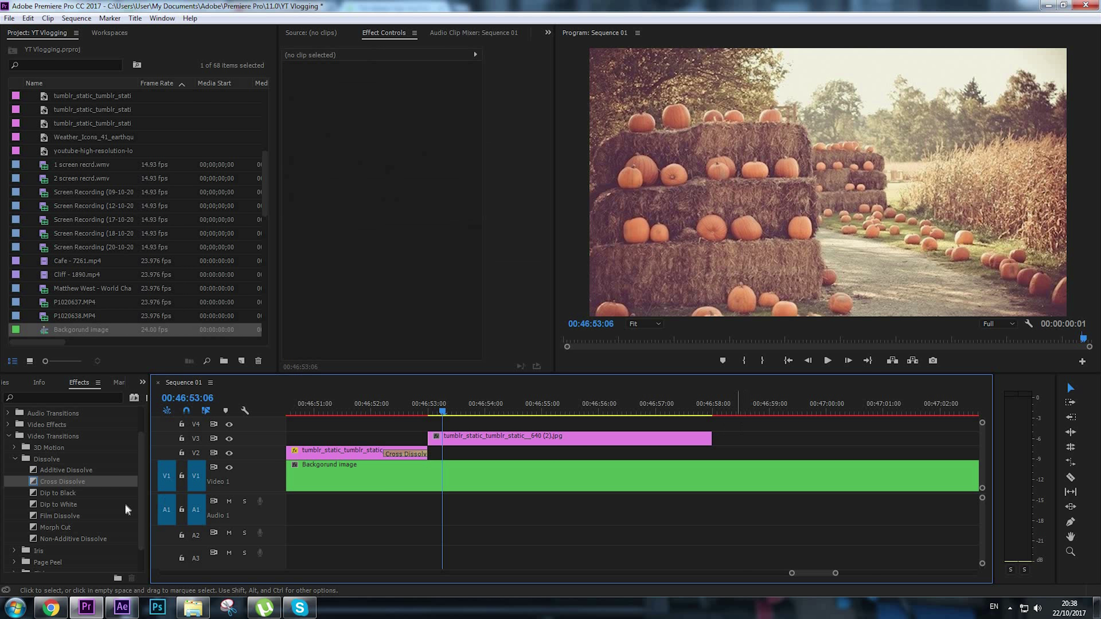
# Add Cross Dissolves to both ends of the hay-bale photo clip and shorten each to about 13 frames
pyautogui.moveTo(31, 480); pyautogui.dragTo(581, 432)
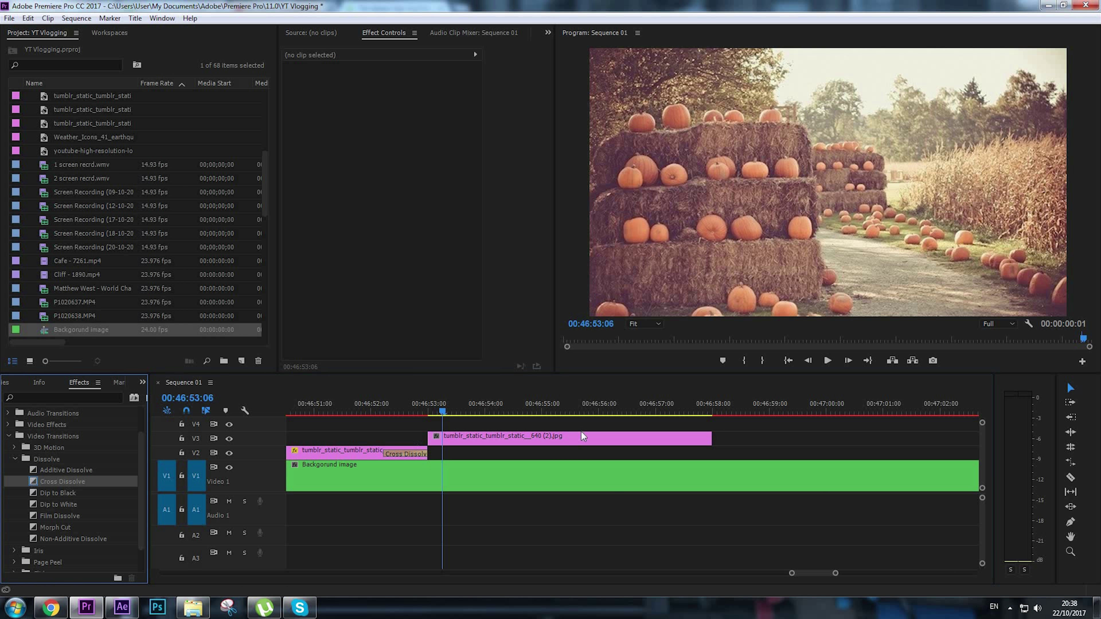
pyautogui.click(495, 438)
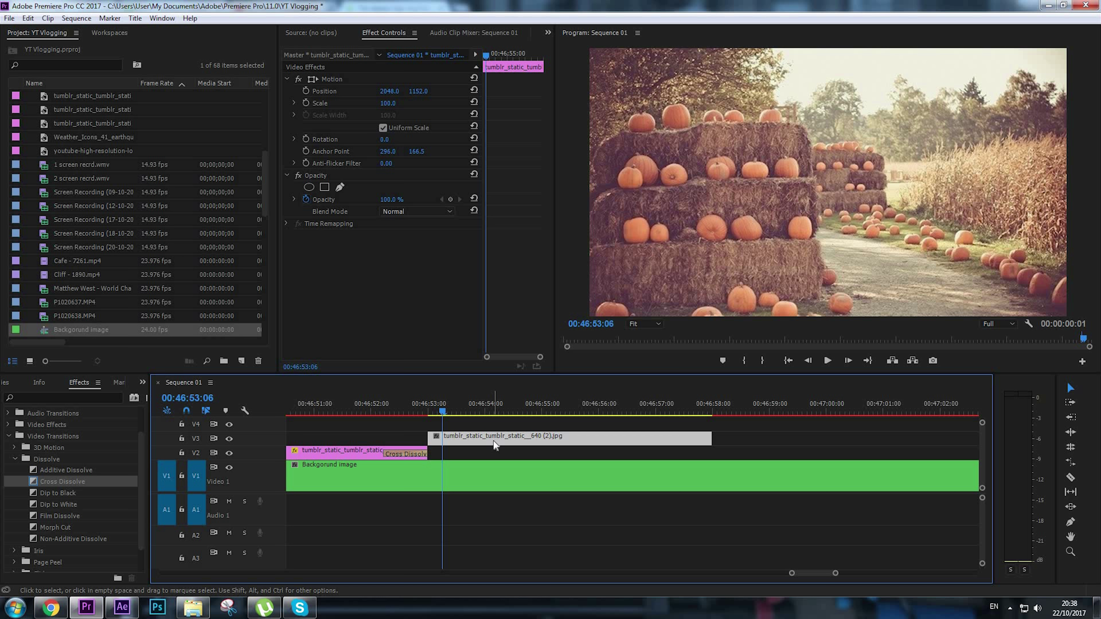
pyautogui.hotkey('ctrl', 'd')
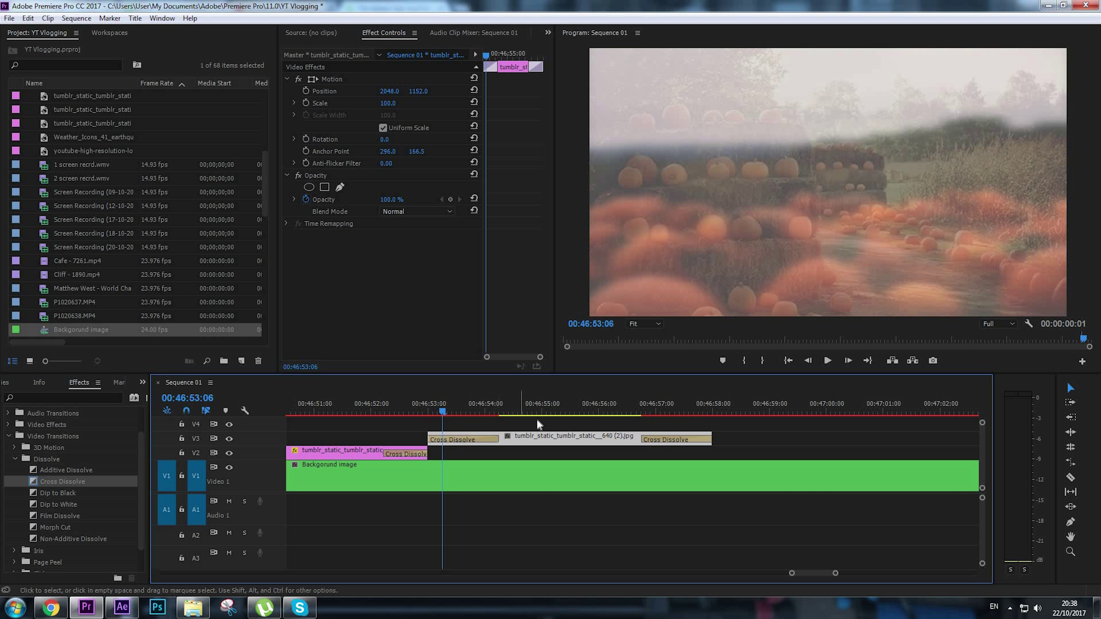
pyautogui.moveTo(489, 440); pyautogui.dragTo(462, 440)
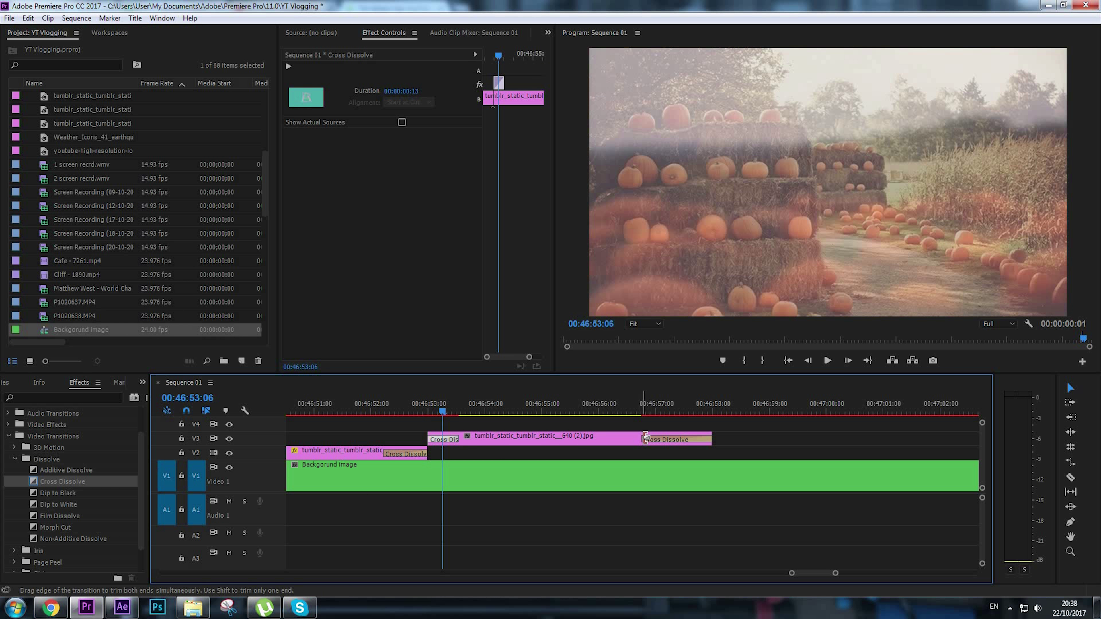
pyautogui.moveTo(643, 440); pyautogui.dragTo(682, 440)
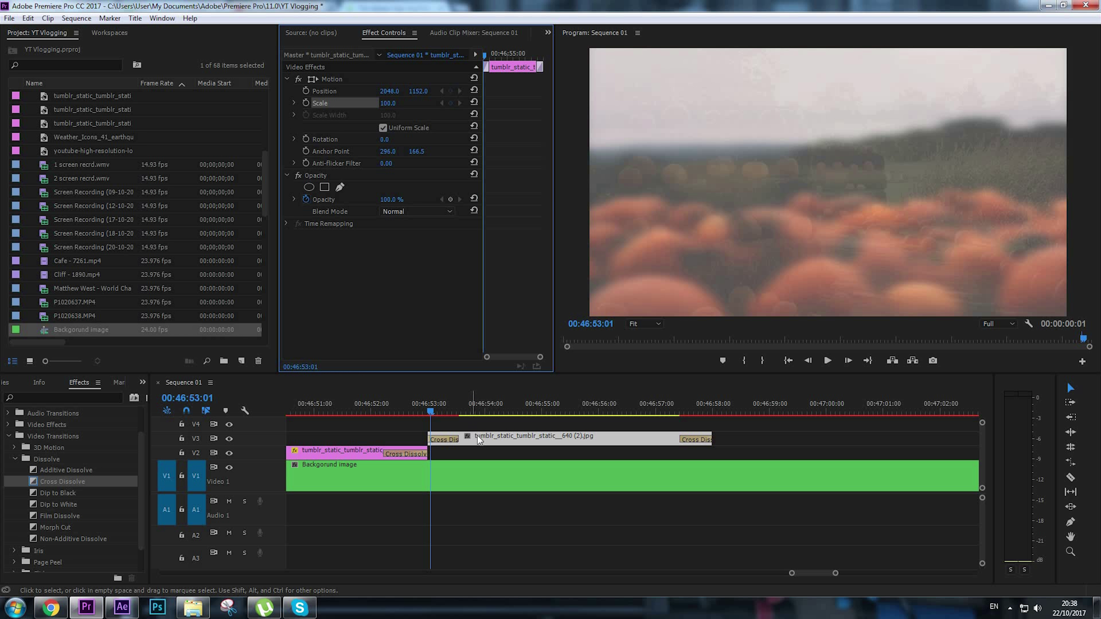
# Scale the hay-bale photo to 64 and turn on Rotation keyframing at the start of its clip
pyautogui.click(477, 436)
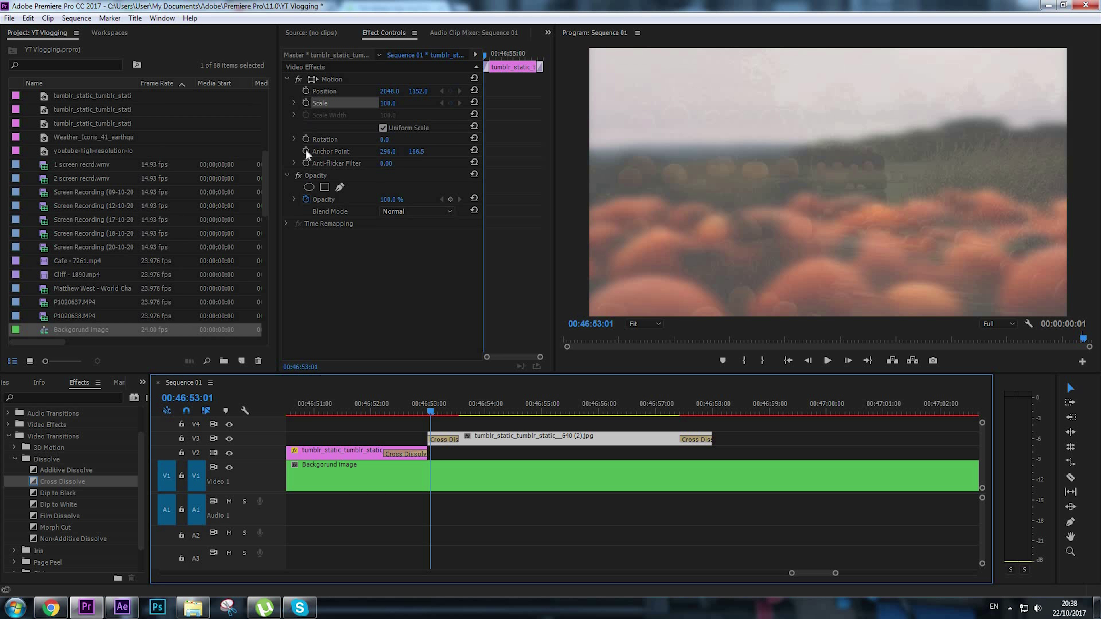
pyautogui.click(304, 138)
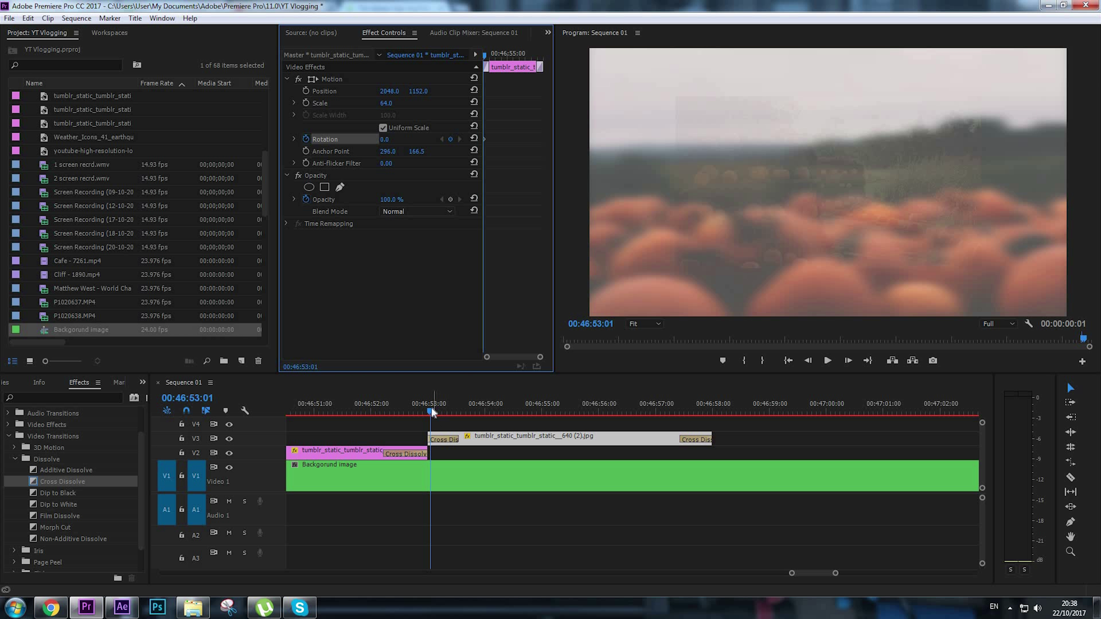
pyautogui.click(429, 408)
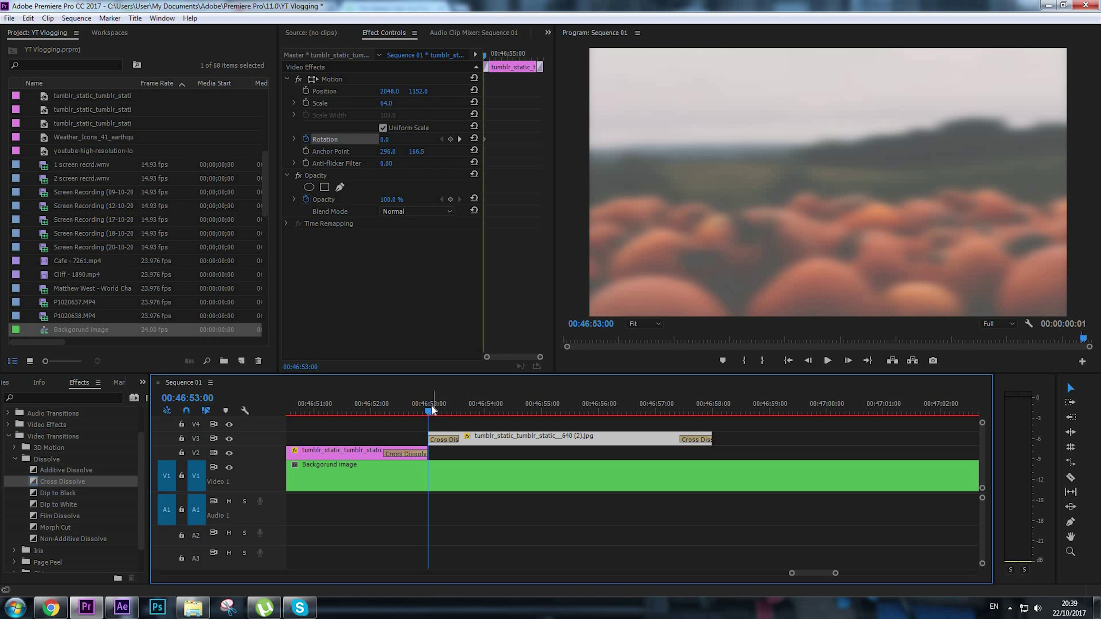
# Set the hay-bale photo's Rotation to -5° at the end of its clip
pyautogui.moveTo(456, 403); pyautogui.dragTo(670, 406)
pyautogui.click(707, 415)
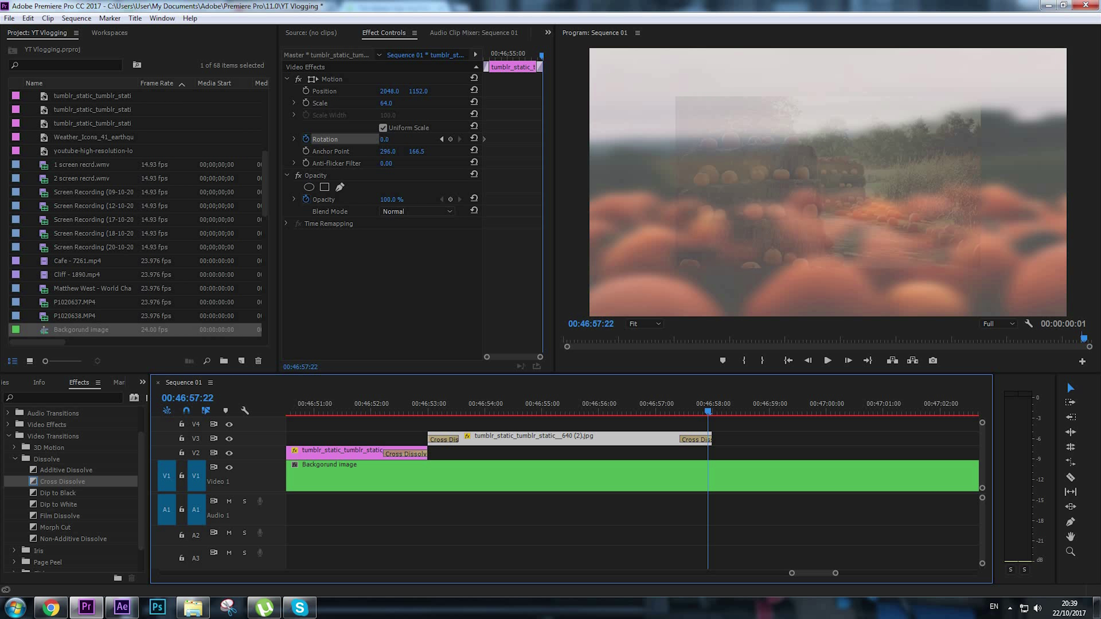
pyautogui.moveTo(384, 140); pyautogui.dragTo(381, 139)
pyautogui.click(384, 139)
pyautogui.write('-')
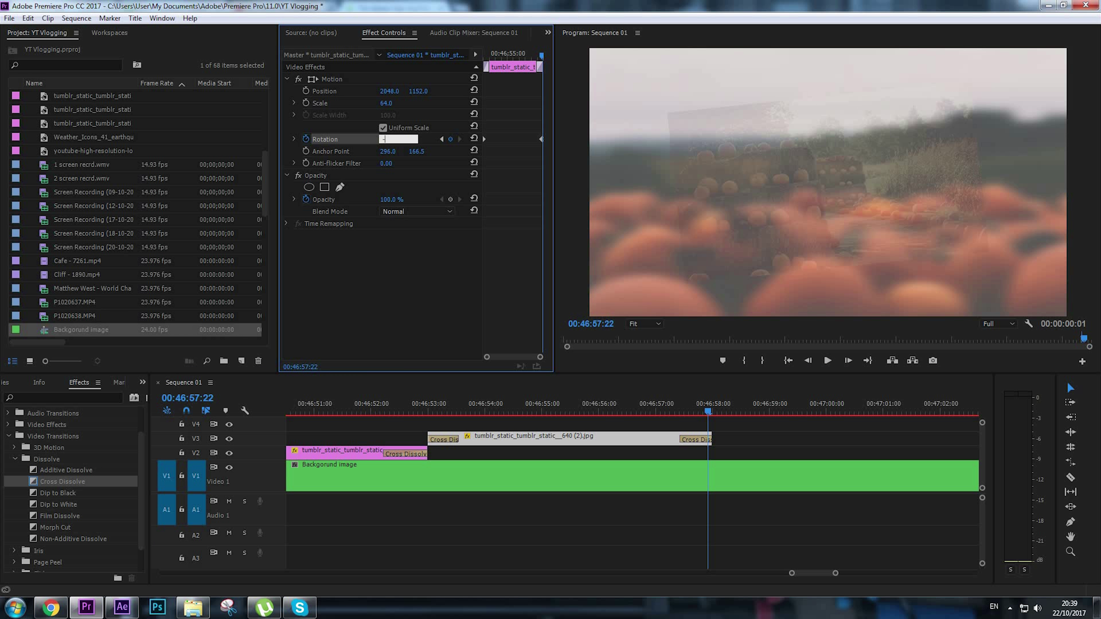
pyautogui.write('-5')
pyautogui.press('Return')
# Play back the hay-bale photo's rotation from shortly before its clip starts
pyautogui.click(378, 407)
pyautogui.click(666, 475)
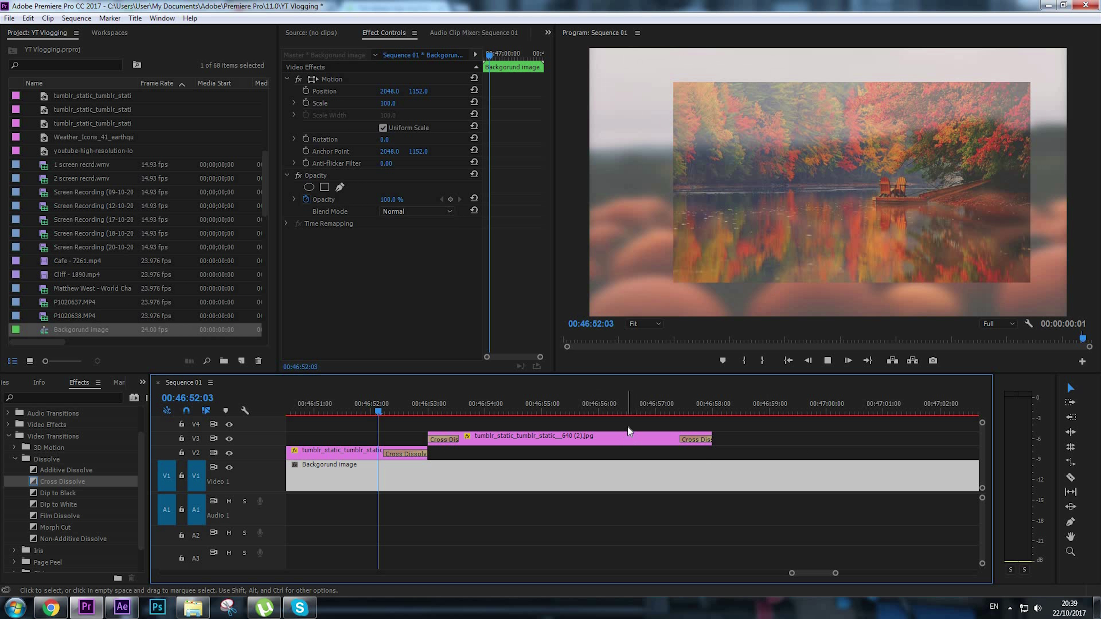
pyautogui.press('space')
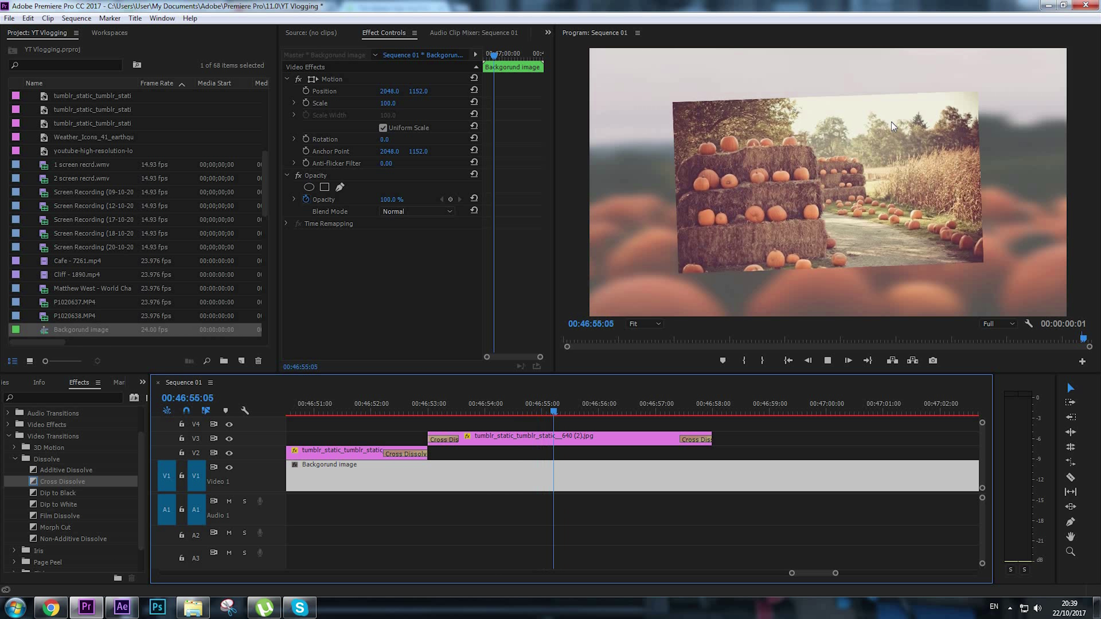
pyautogui.press('space')
# Turn on Scale keyframing at the start of the hay-bale clip and set the photo's Scale to 90
pyautogui.moveTo(744, 425); pyautogui.dragTo(433, 398)
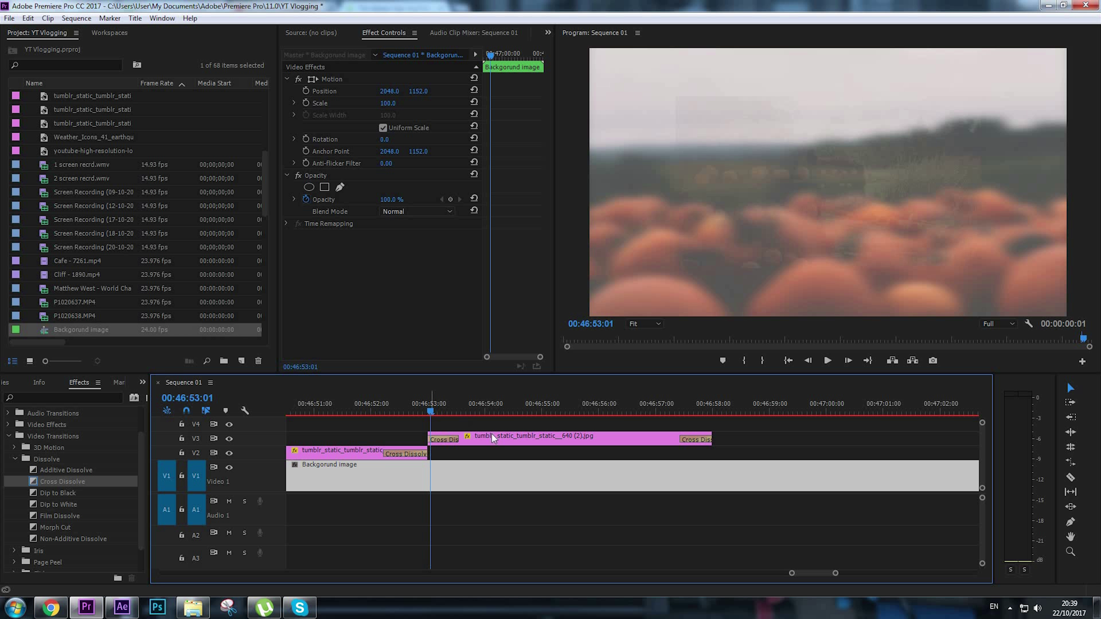
pyautogui.click(526, 435)
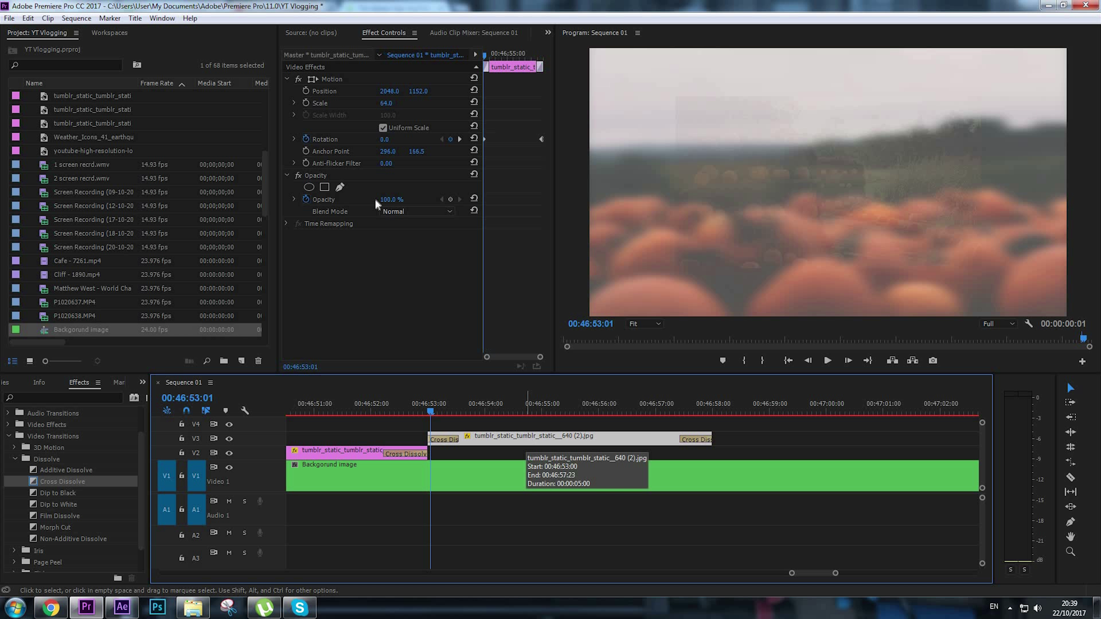
pyautogui.click(306, 103)
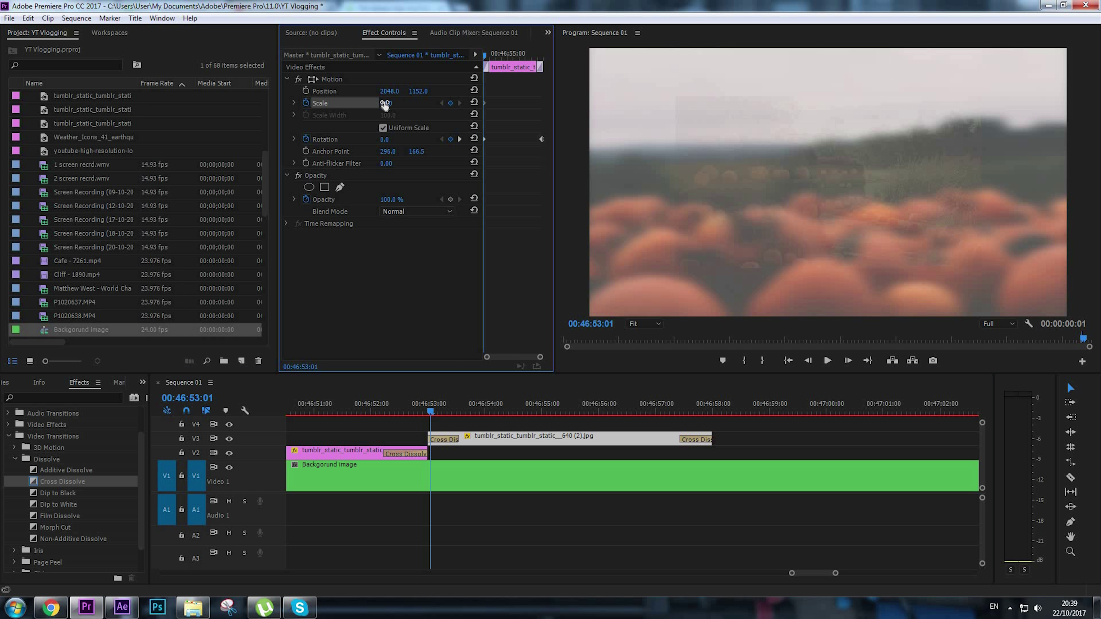
pyautogui.moveTo(386, 104); pyautogui.dragTo(398, 104)
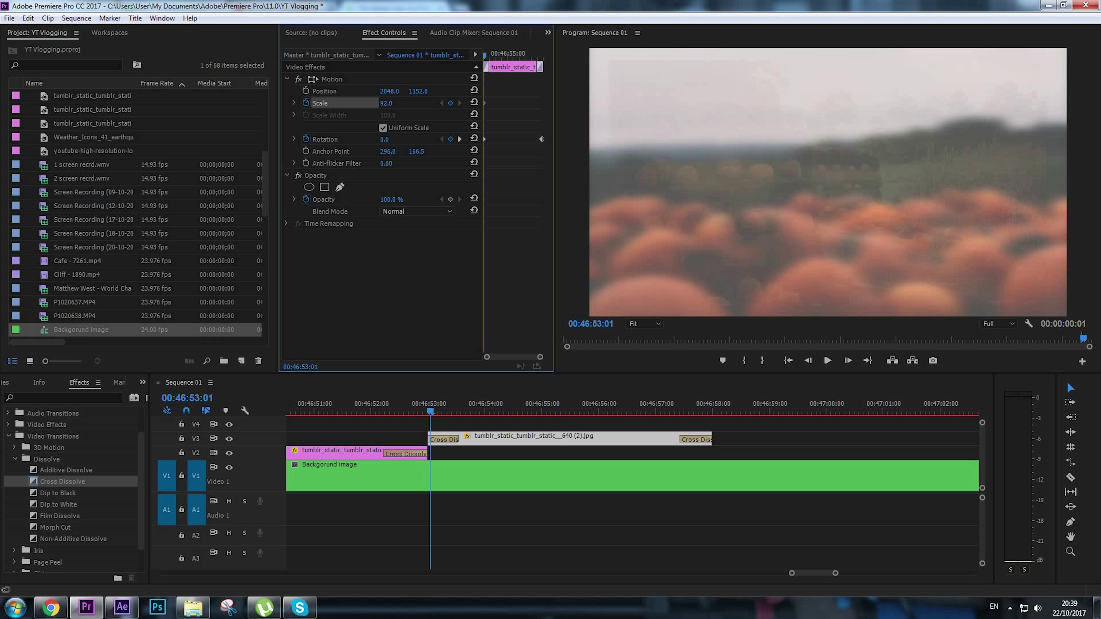
pyautogui.click(393, 102)
pyautogui.write('90')
pyautogui.press('Return')
# Set the hay-bale photo's Scale to 70 at the end of its clip
pyautogui.click(709, 412)
pyautogui.moveTo(389, 104); pyautogui.dragTo(377, 104)
pyautogui.click(394, 103)
pyautogui.write('70')
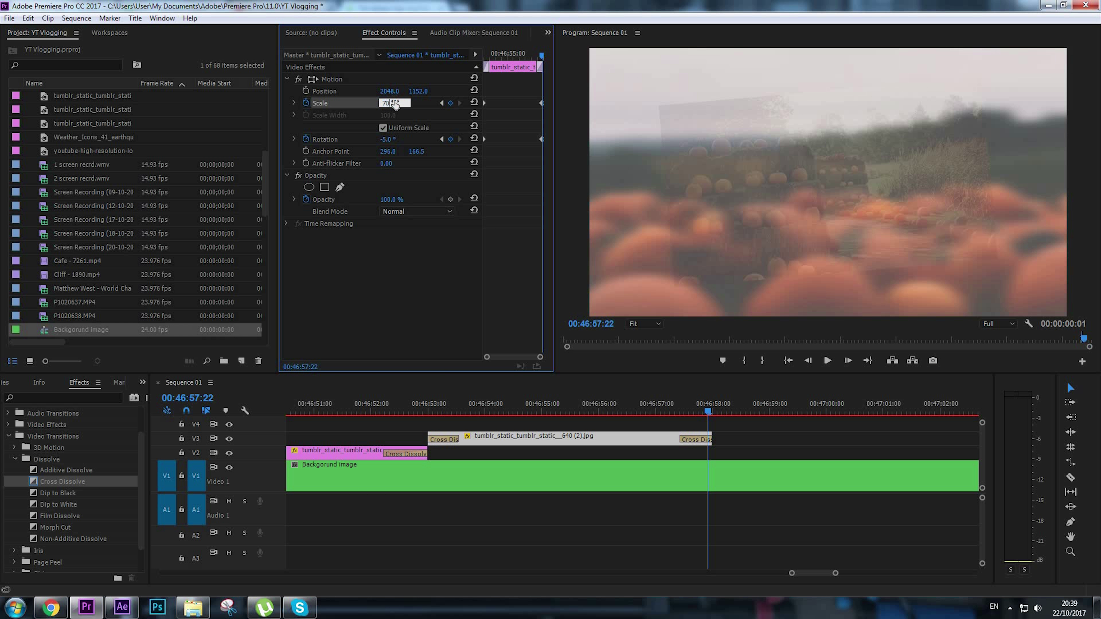
pyautogui.press('Return')
# Play back the hay-bale photo's combined rotation and zoom-out from the end of the lake clip
pyautogui.click(408, 410)
pyautogui.click(472, 422)
pyautogui.scroll(-1, 477, 423)
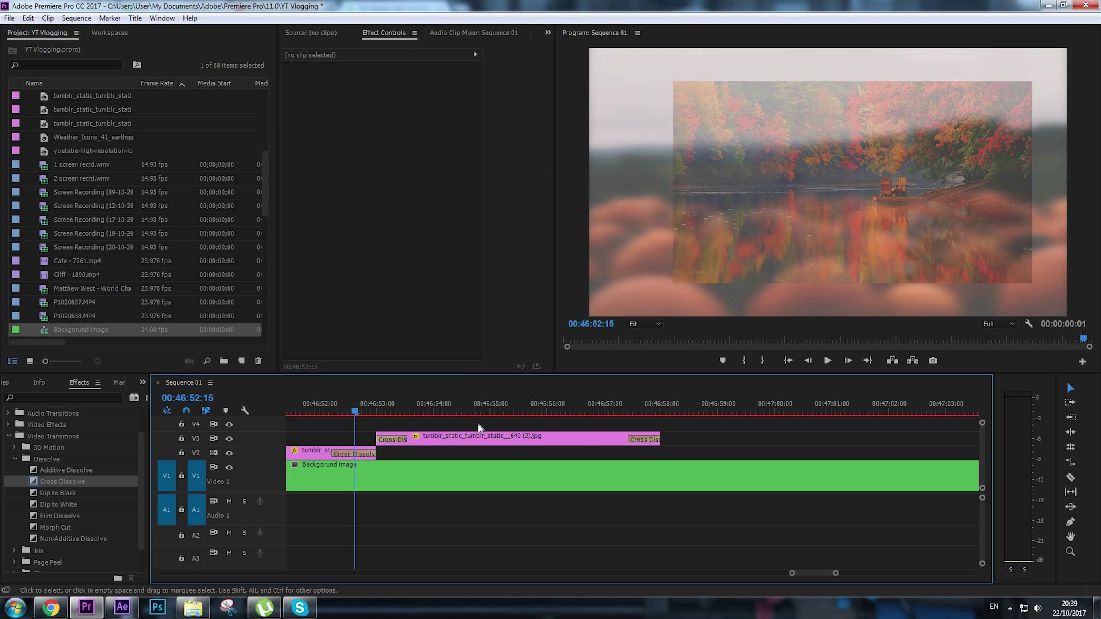
pyautogui.press('space')
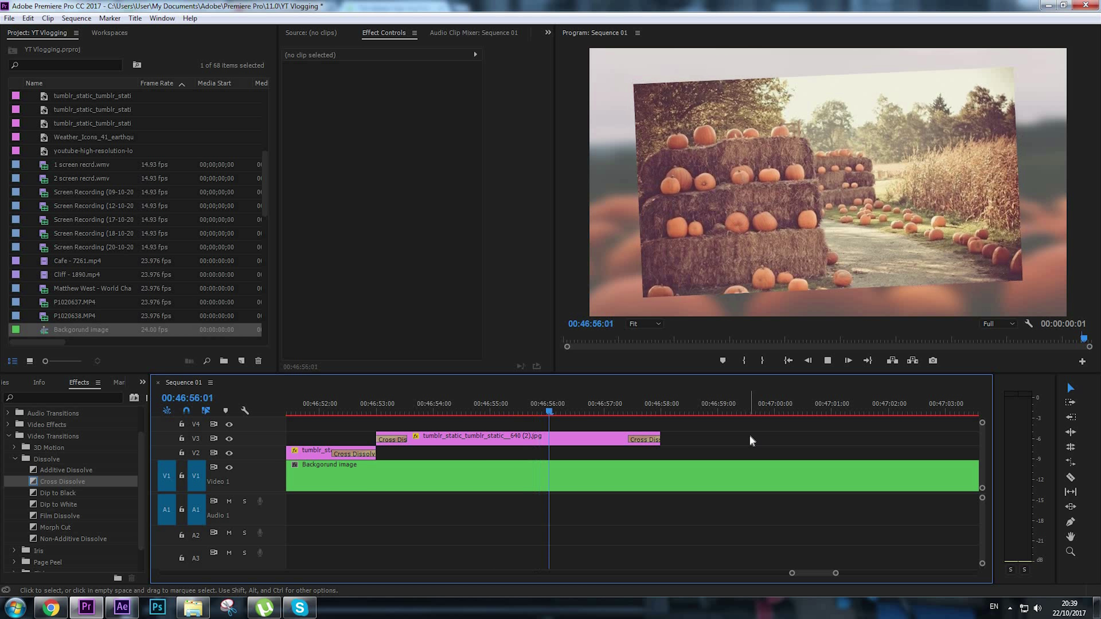
# Play the slideshow from before the lake photo through the rotating hay-bale photo
pyautogui.press('-')
pyautogui.click(434, 409)
pyautogui.press('space')
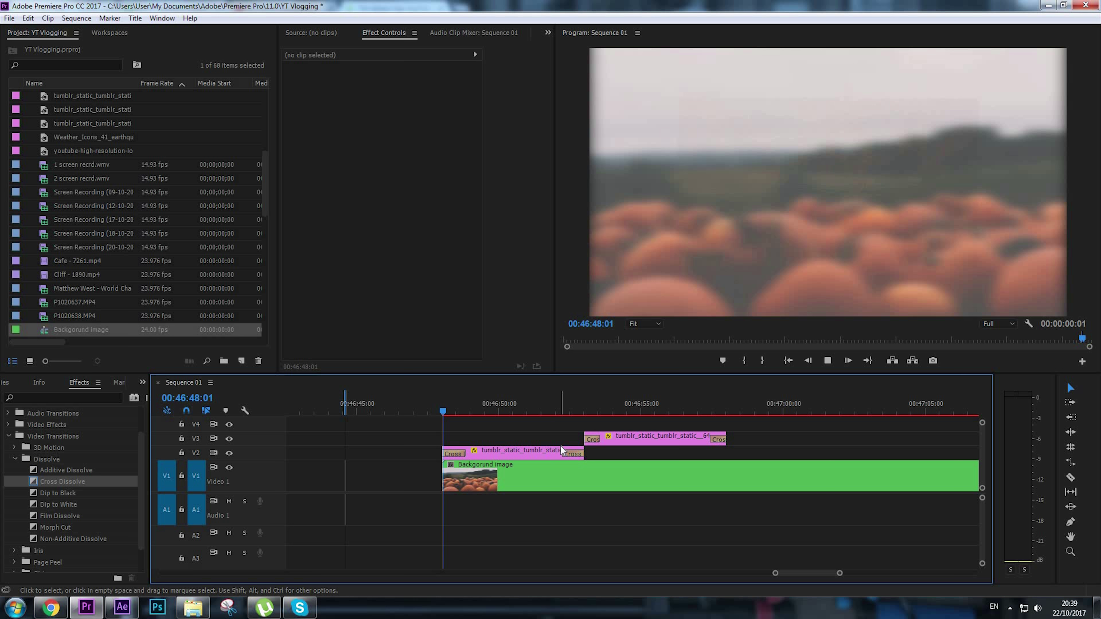
pyautogui.scroll(-1, 675, 442)
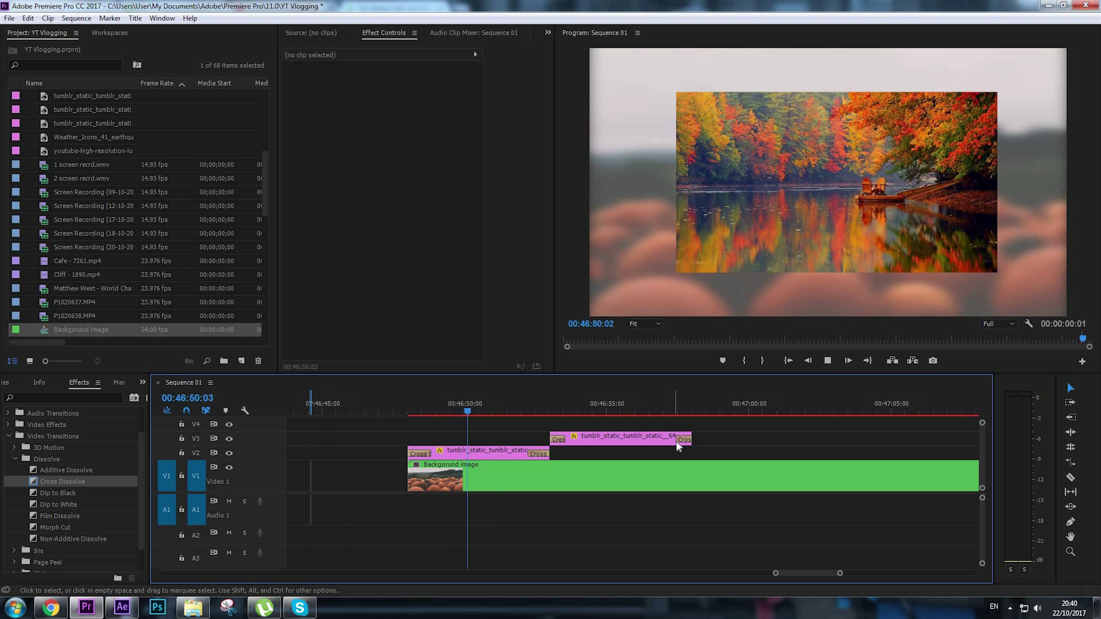
pyautogui.scroll(4, 777, 437)
pyautogui.scroll(-2, 780, 433)
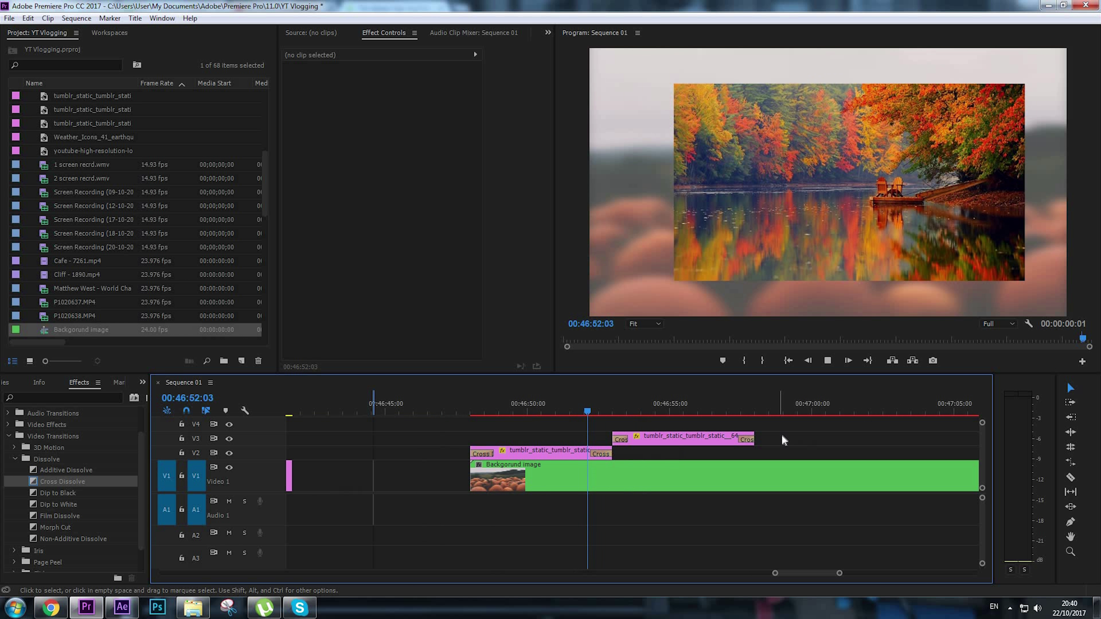
pyautogui.scroll(-2, 782, 432)
pyautogui.scroll(-2, 778, 431)
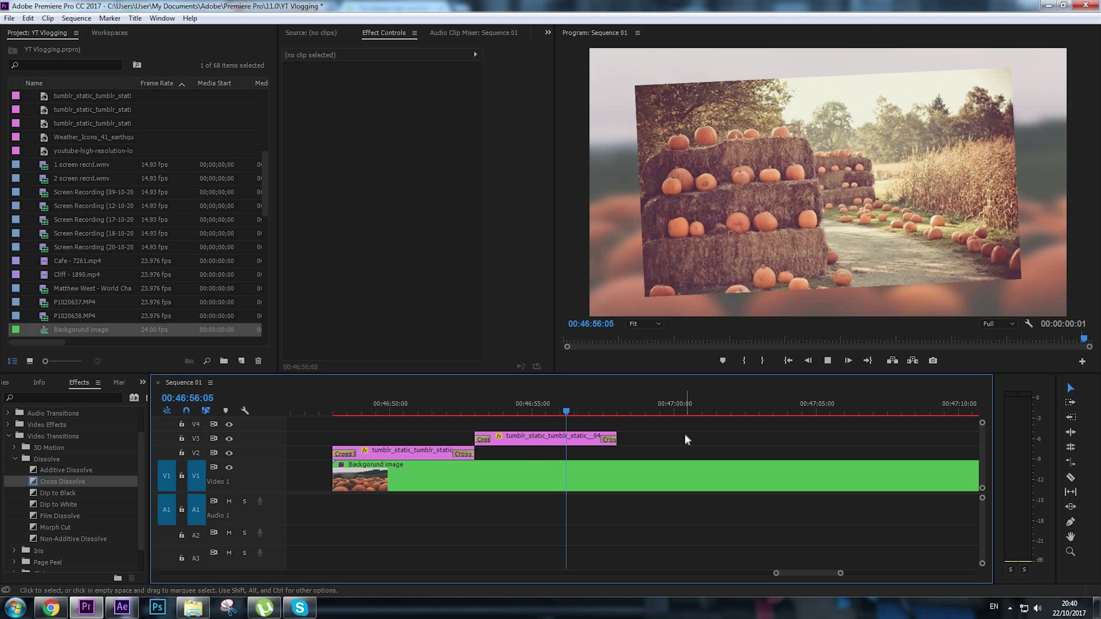
# View the unedited autumn photos placed earlier in the sequence, around 00:46:30:00
pyautogui.moveTo(354, 409); pyautogui.dragTo(319, 410)
pyautogui.press('-')
pyautogui.scroll(8, 520, 411)
pyautogui.click(742, 411)
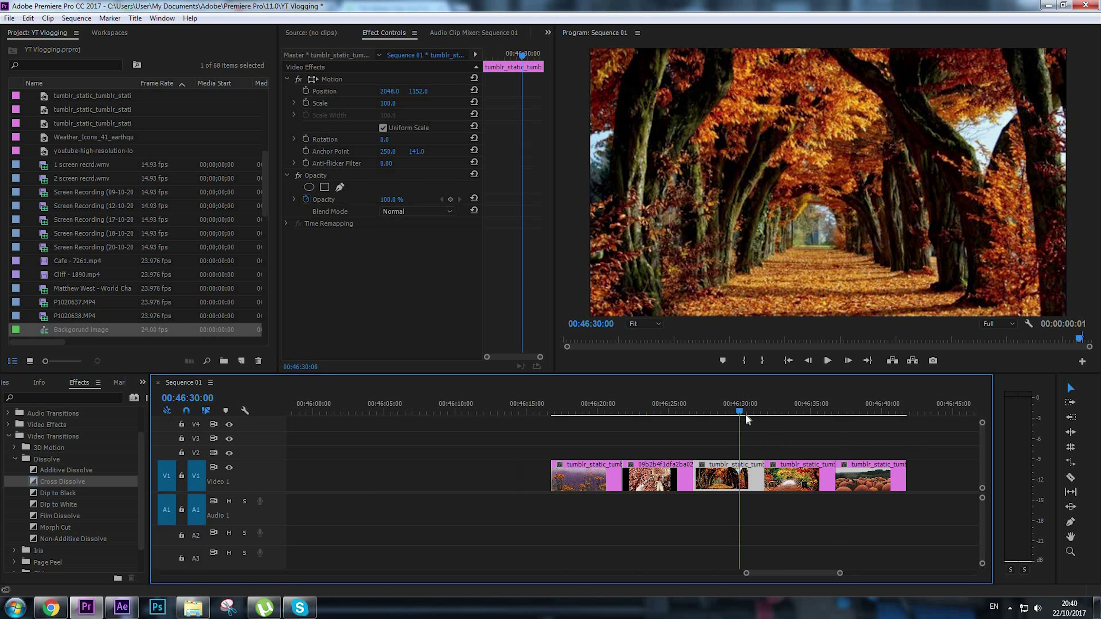
# Return to the finished slideshow section and scrub from the lake photo to the end of the hay-bale photo
pyautogui.press('-')
pyautogui.scroll(-4, 746, 414)
pyautogui.moveTo(670, 410); pyautogui.dragTo(615, 410)
pyautogui.press('=')
pyautogui.press('=')
pyautogui.scroll(-10, 645, 439)
pyautogui.scroll(2, 645, 439)
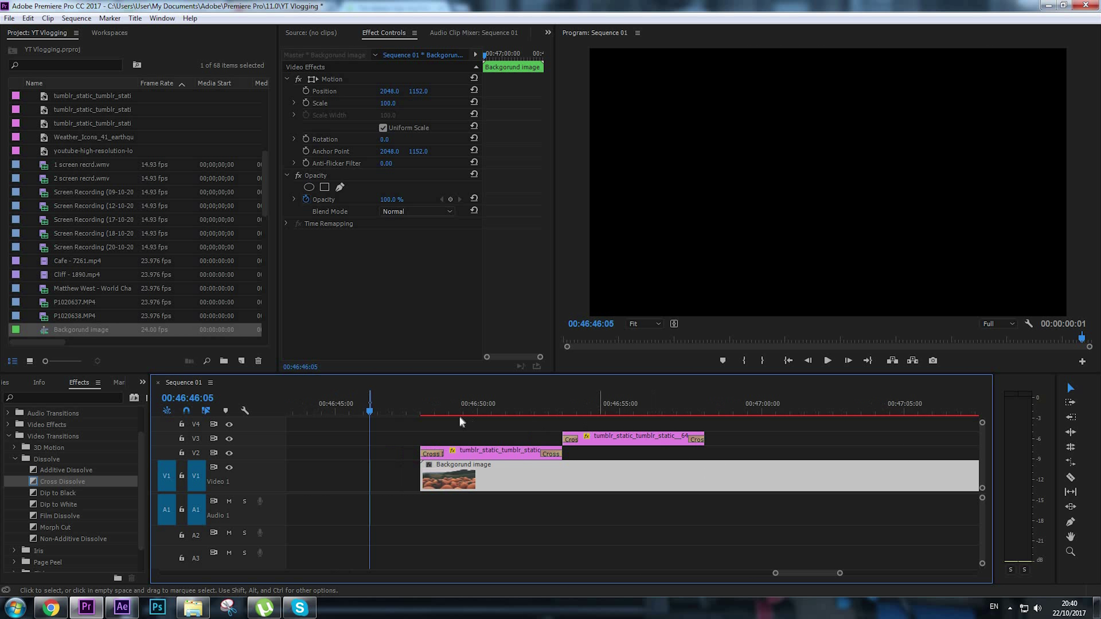
pyautogui.moveTo(426, 407); pyautogui.dragTo(681, 433)
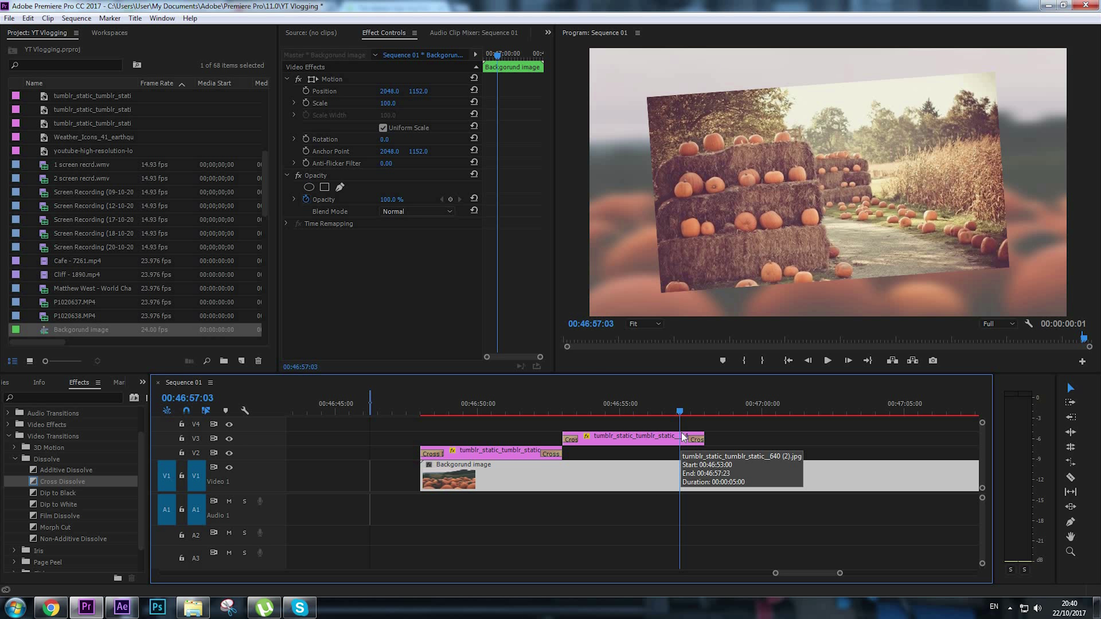